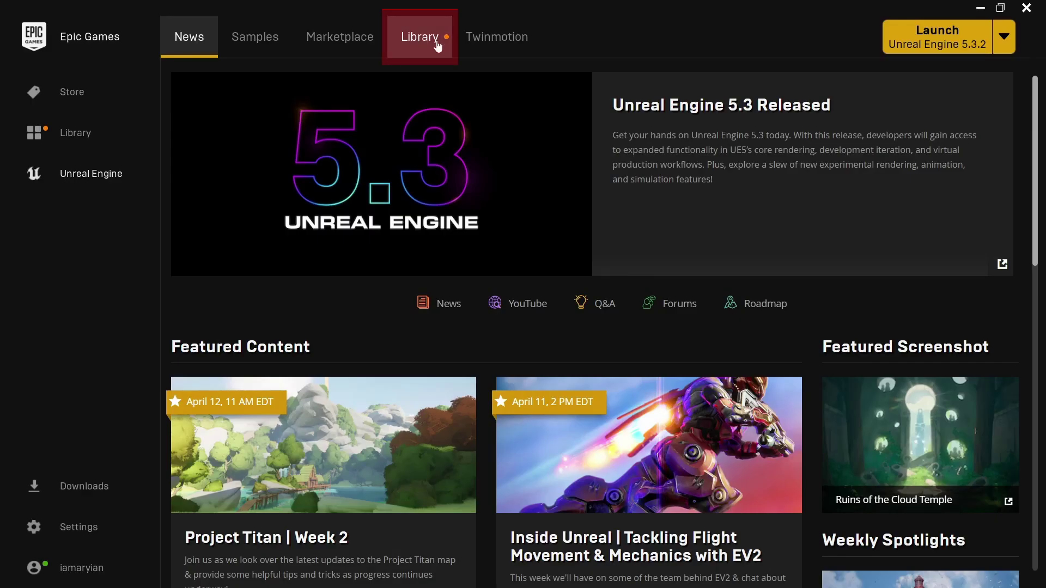
Open the launcher's Unreal Engine Library and start the engine to reach the project browser
click(421, 37)
click(311, 95)
click(491, 144)
click(479, 145)
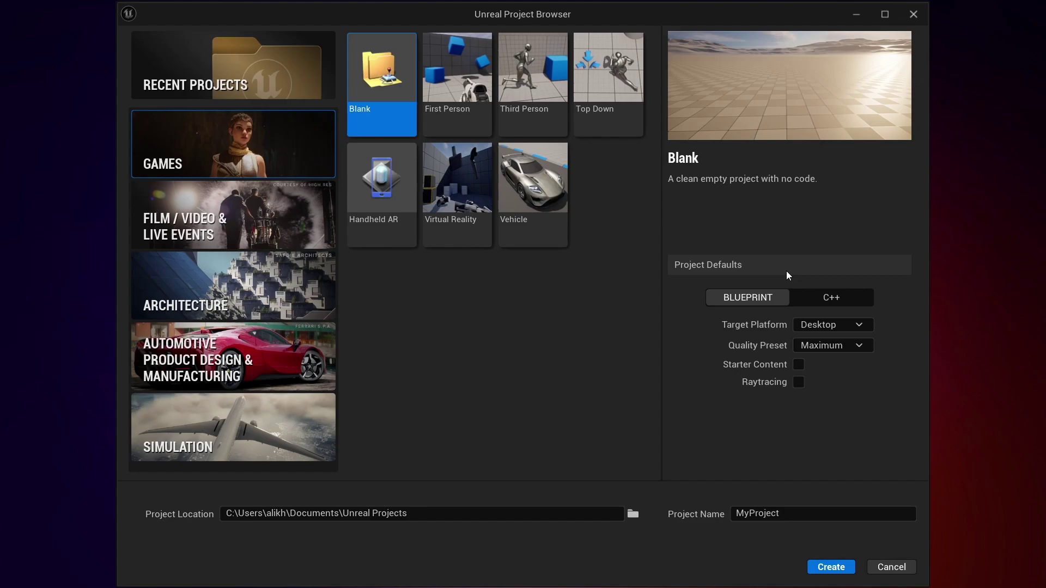
Choose the quality preset and create a blank Games project named ZeroToHero
click(830, 345)
click(838, 382)
click(790, 514)
text(ZeroToHero)
click(831, 568)
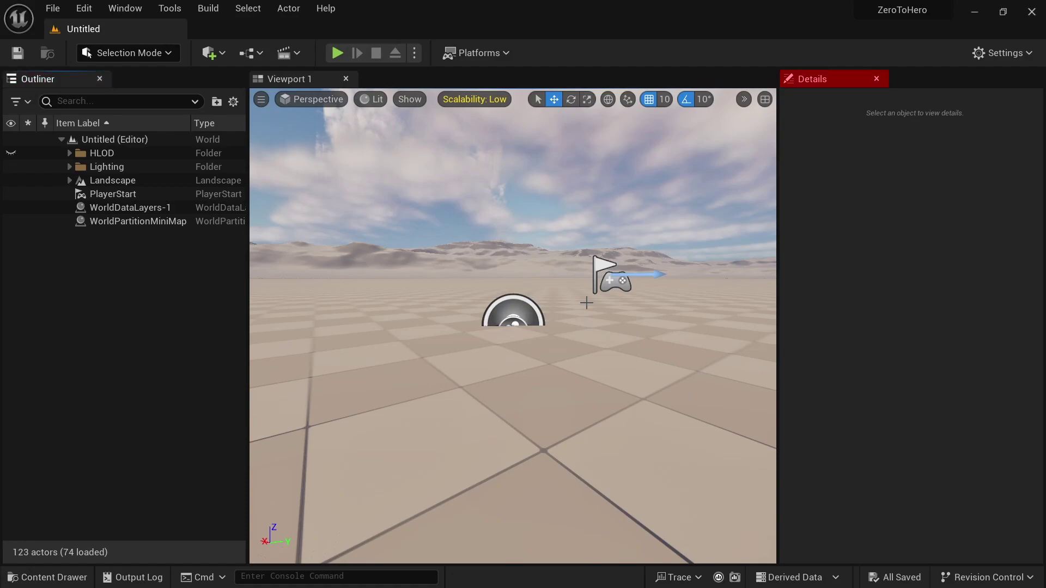
click(66, 578)
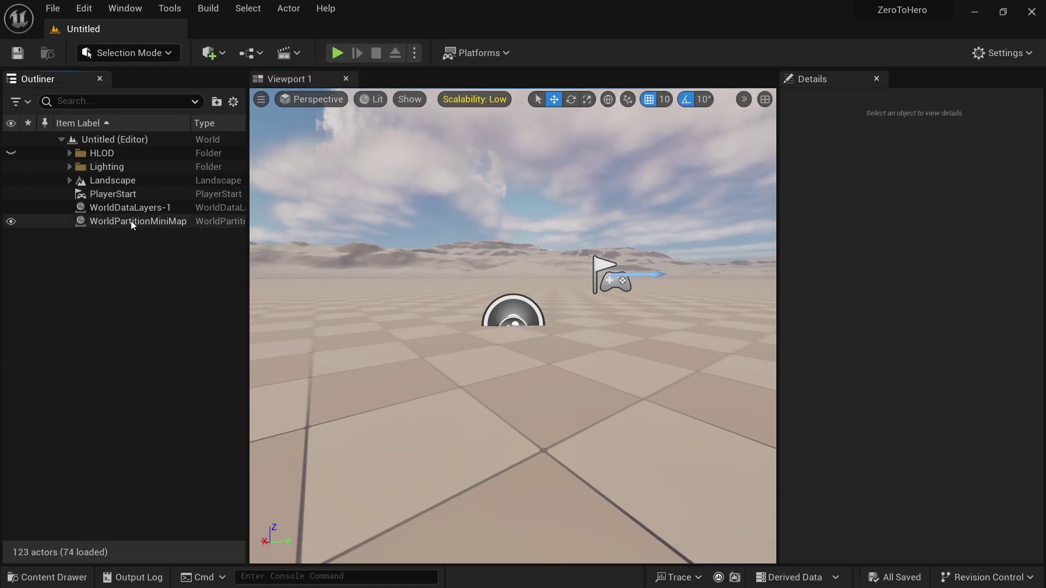
click(129, 7)
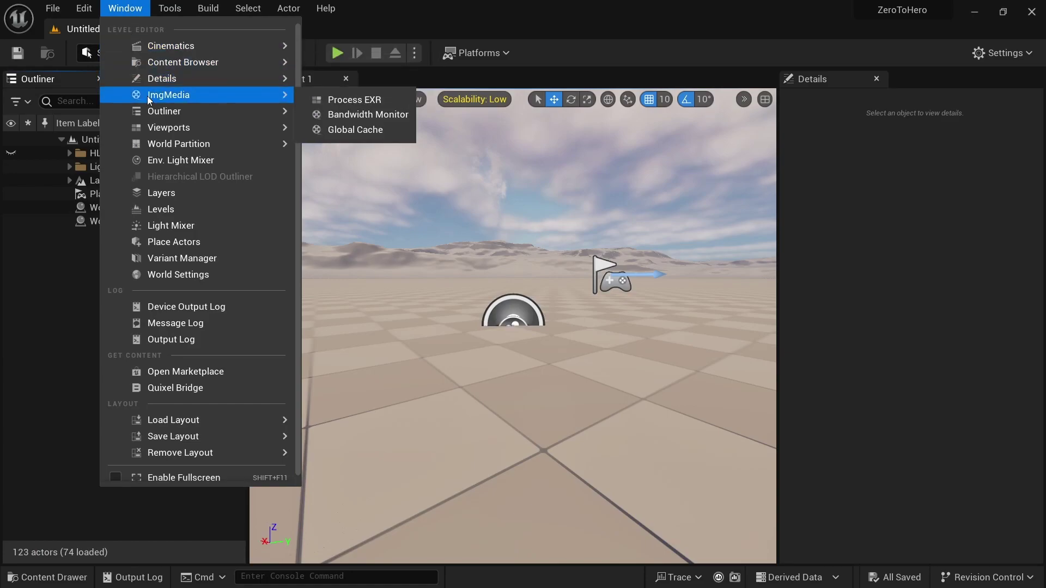
mouse_move(152, 112)
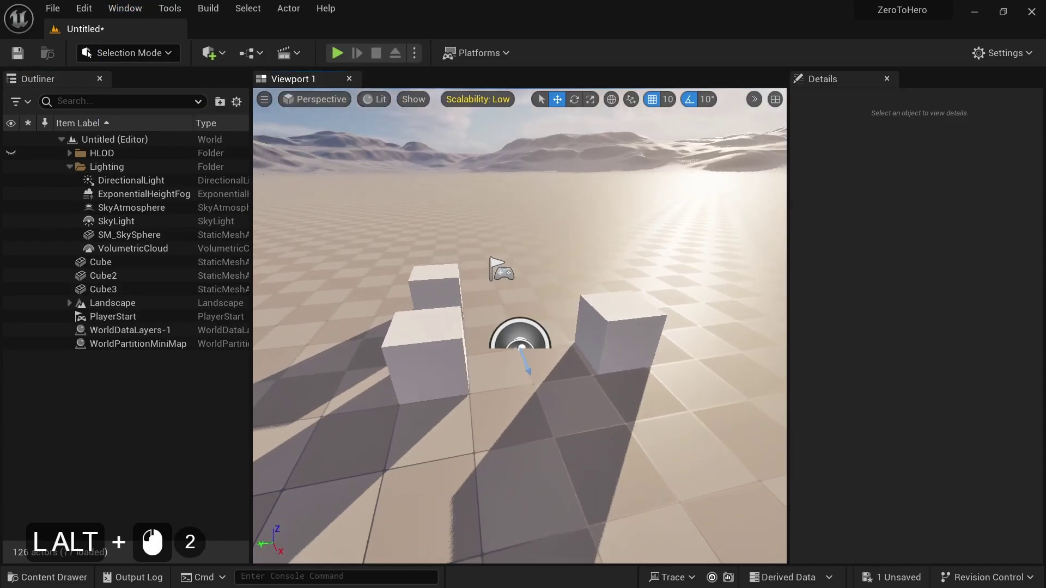
Orbit around the three cubes and view the scene in wireframe before returning to lit shading
alt+drag(517, 327, 698, 327)
alt+drag(577, 360, 578, 380)
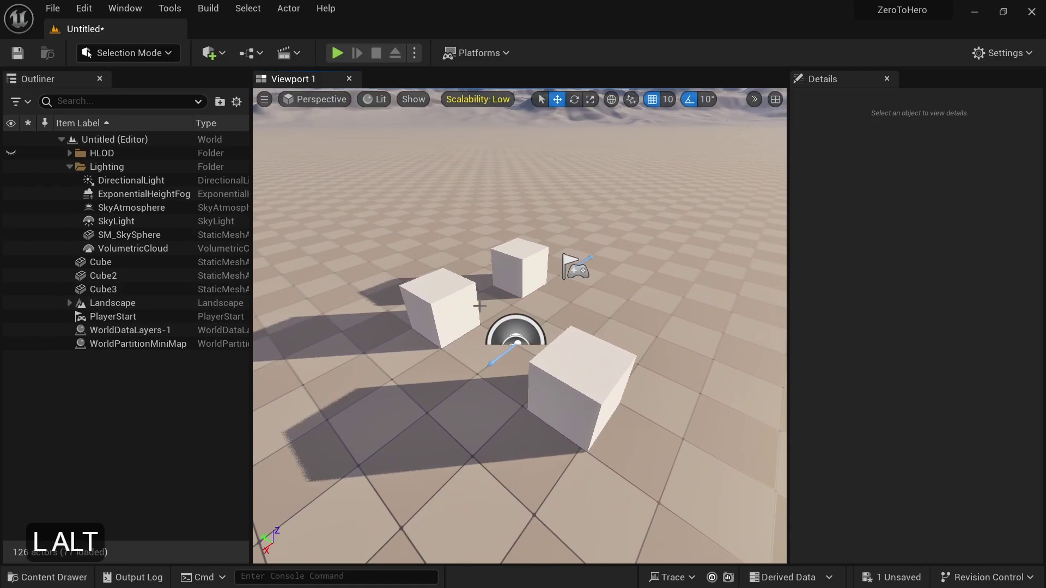
key(alt+2)
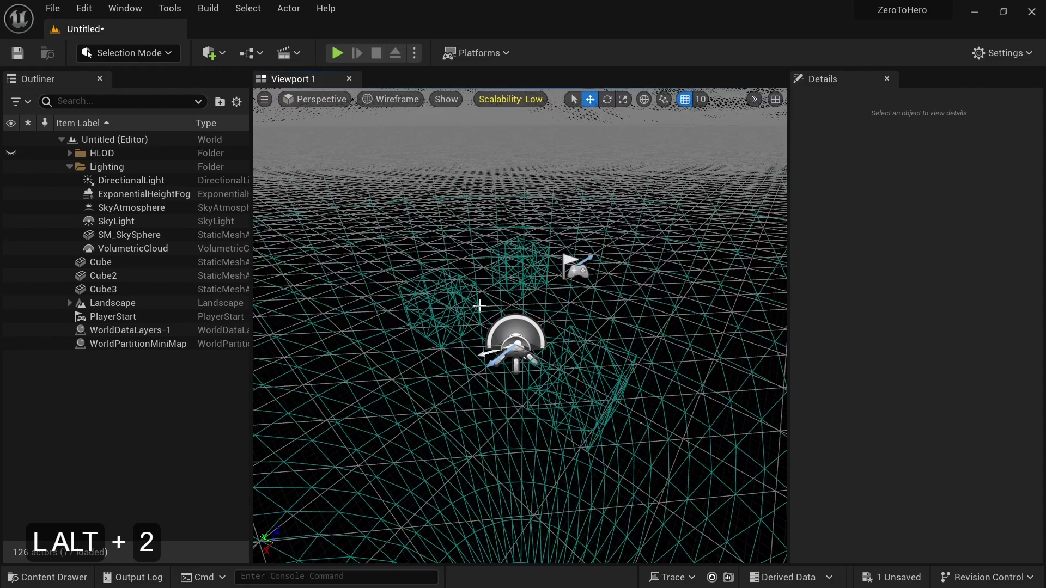
key(alt+4)
Select the nearest cube, then preview the scene in the full-screen viewport and in game view, returning to the normal view
click(542, 374)
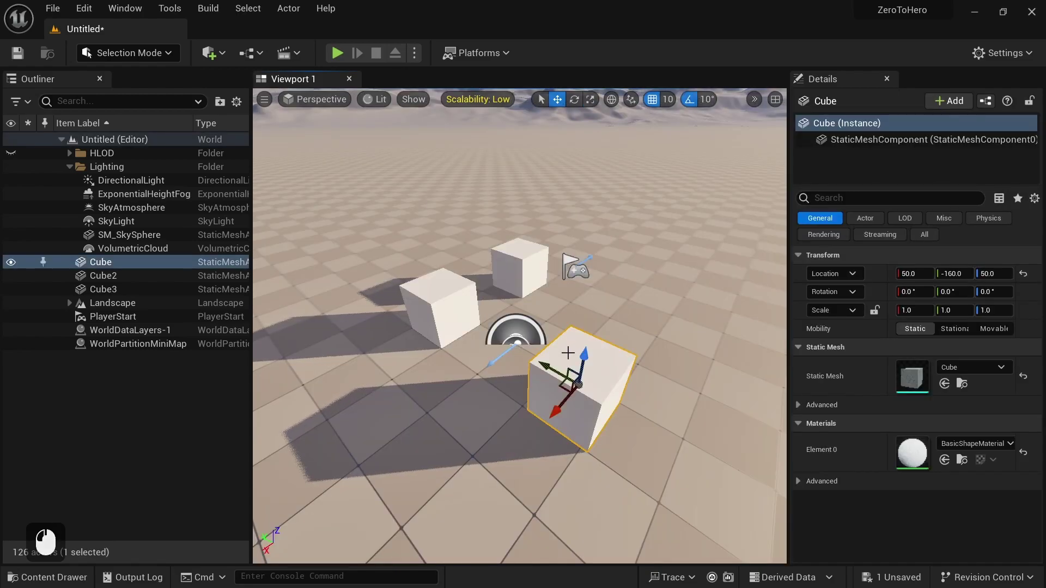
key(F11)
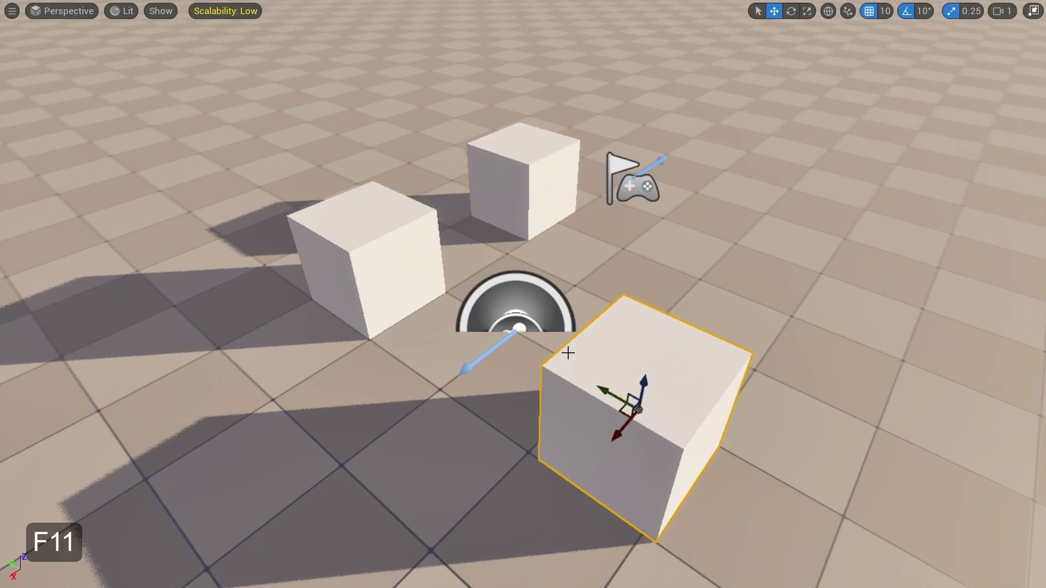
key(F11)
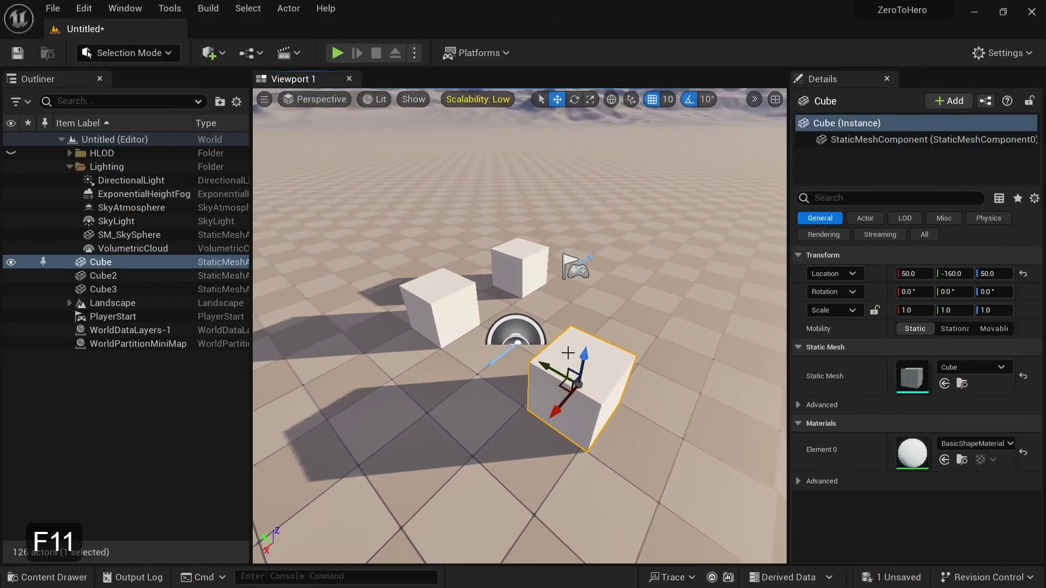
key(g)
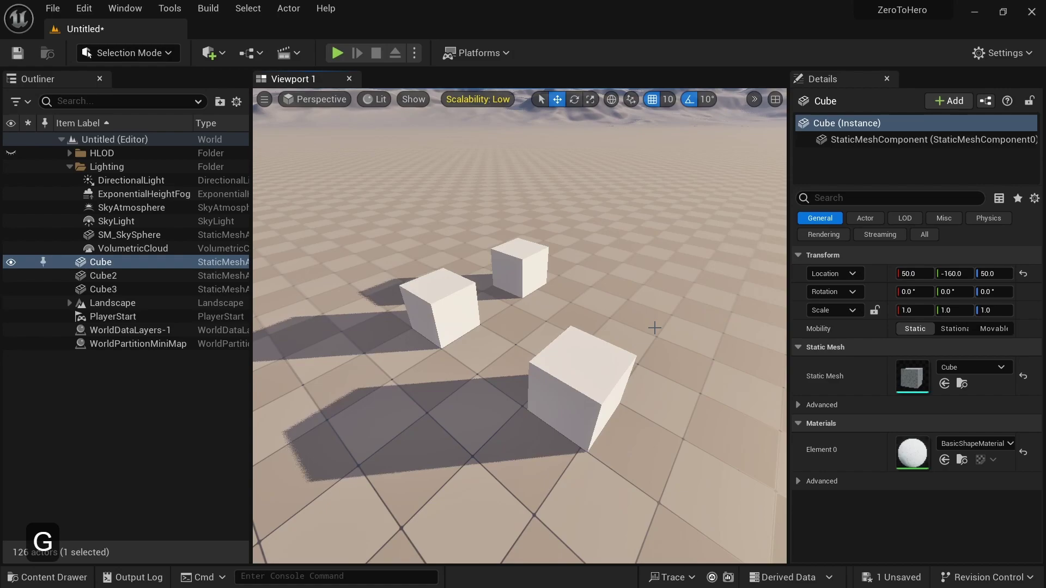
key(g)
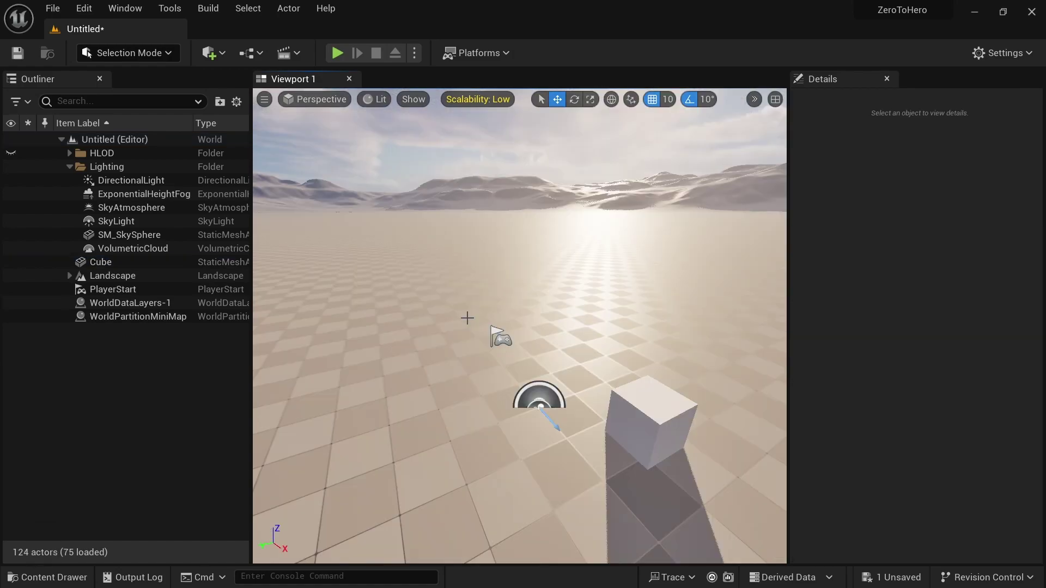
Focus the view on the cube and examine it by orbiting, panning and zooming
click(653, 405)
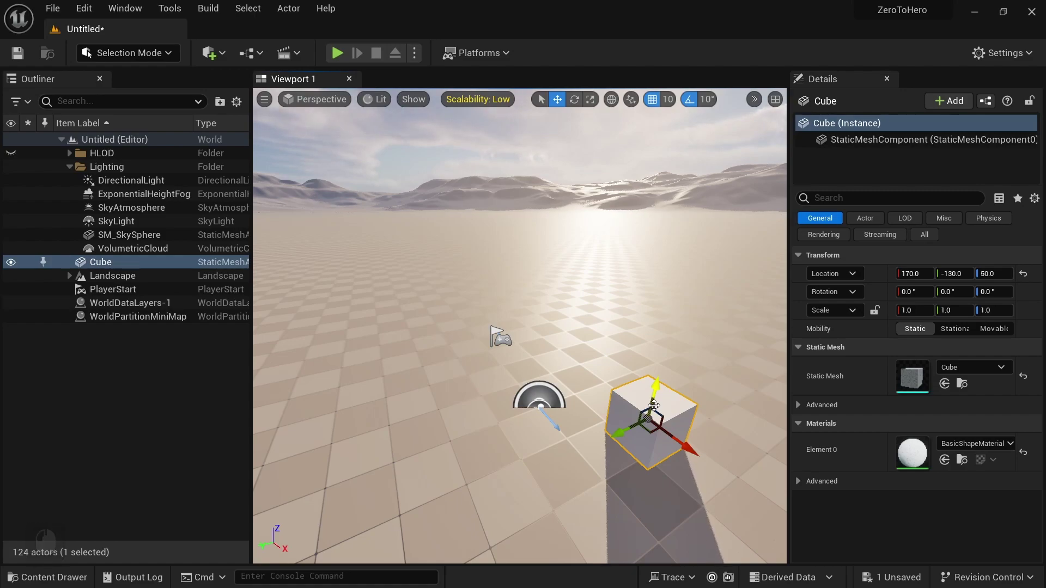
key(f)
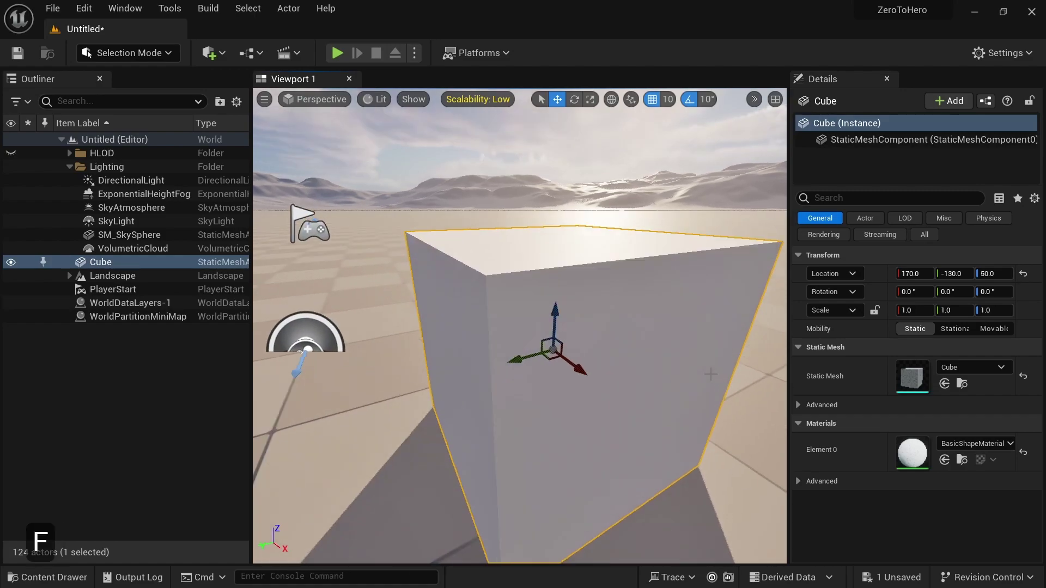
alt+drag(618, 282, 517, 245)
middle_drag(523, 316, 555, 307)
scroll(554, 307, down, 7)
scroll(555, 307, up, 7)
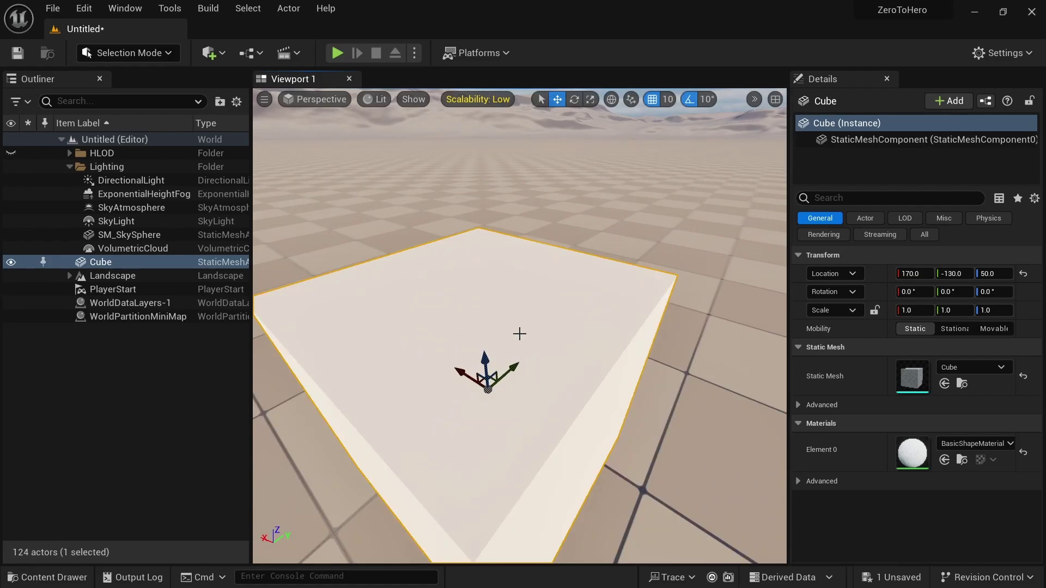
Fly the camera through the scene forward, backward, sideways, up and down to look around
right_drag(542, 320, 527, 301)
key(w)
key(s)
key(s)
key(a)
key(d)
key(e)
key(q)
key(w)
scroll(527, 300, up, 6)
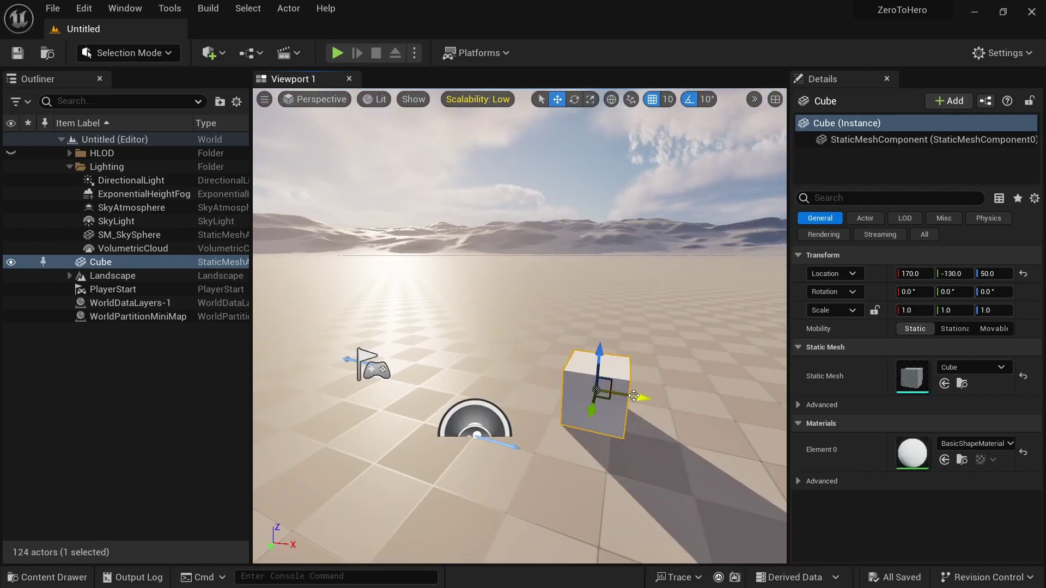
Move the cube along the X axis to 140 and try the rotate and scale gizmos on it
drag(591, 385, 544, 374)
key(e)
drag(643, 388, 643, 388)
key(r)
mouse_move(582, 355)
mouse_down()
mouse_move(582, 305)
mouse_move(582, 384)
mouse_move(582, 356)
mouse_up()
key(w)
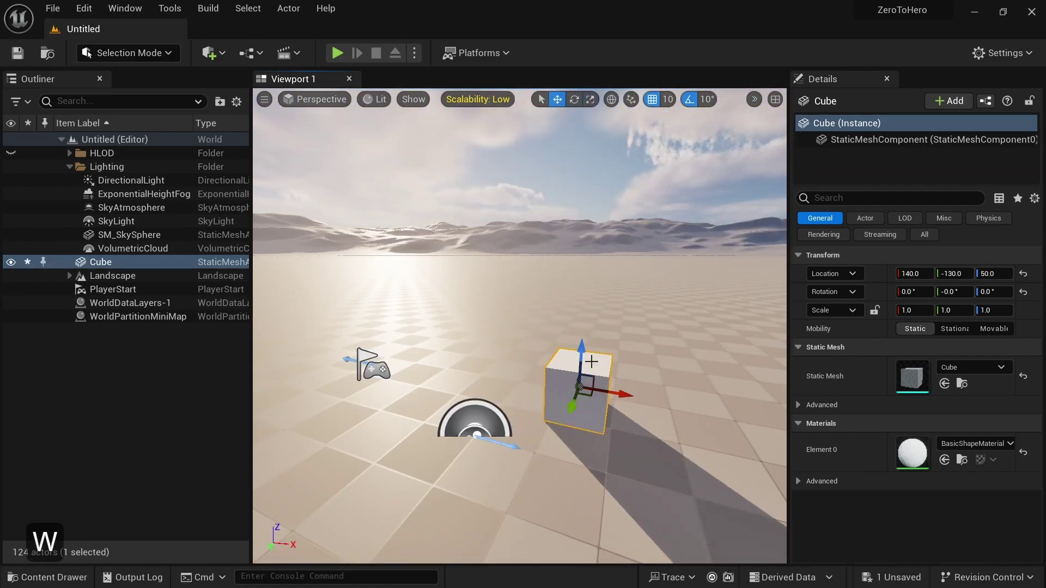
Cycle through the rotate, scale and move gizmos, then make two copies of the cube in a row along the X axis
key(e)
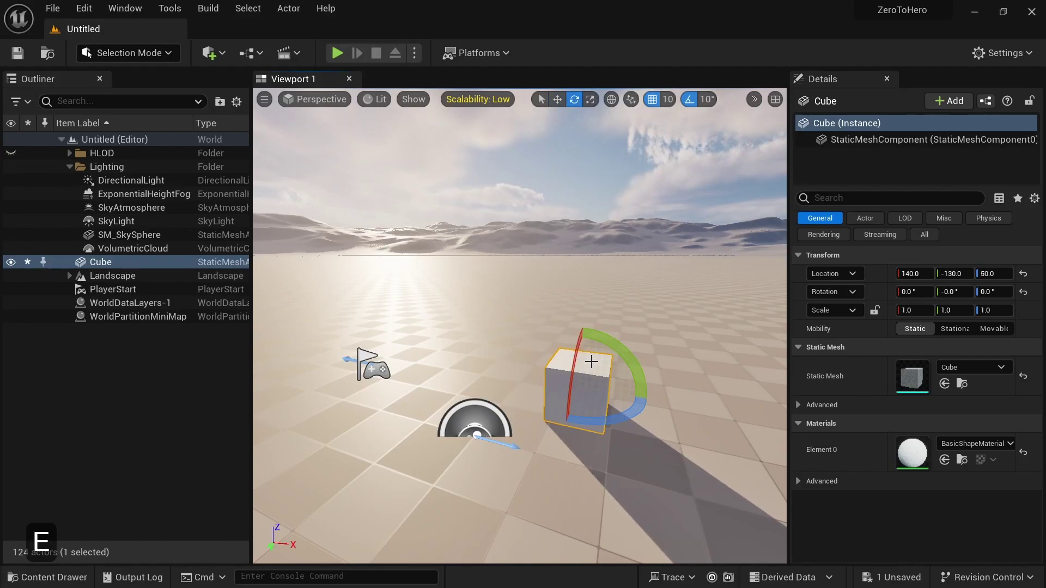
key(r)
key(w)
shift+drag(616, 393, 496, 374)
Set the position snap size to 100 and move Cube3 along the X axis to -930
click(667, 100)
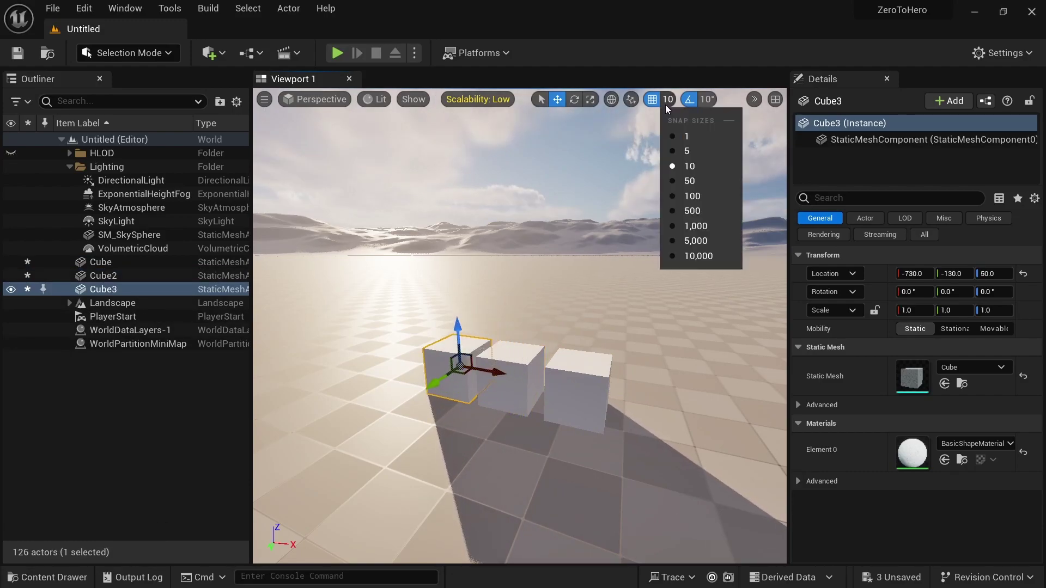
click(682, 195)
drag(487, 373, 462, 360)
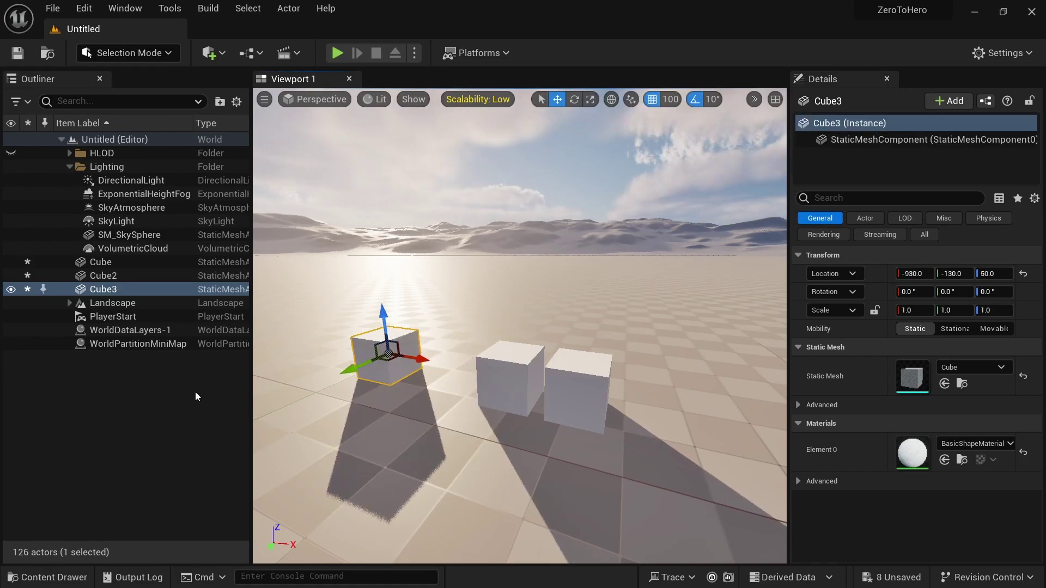
Add a new folder with the default name to the Outliner
click(127, 409)
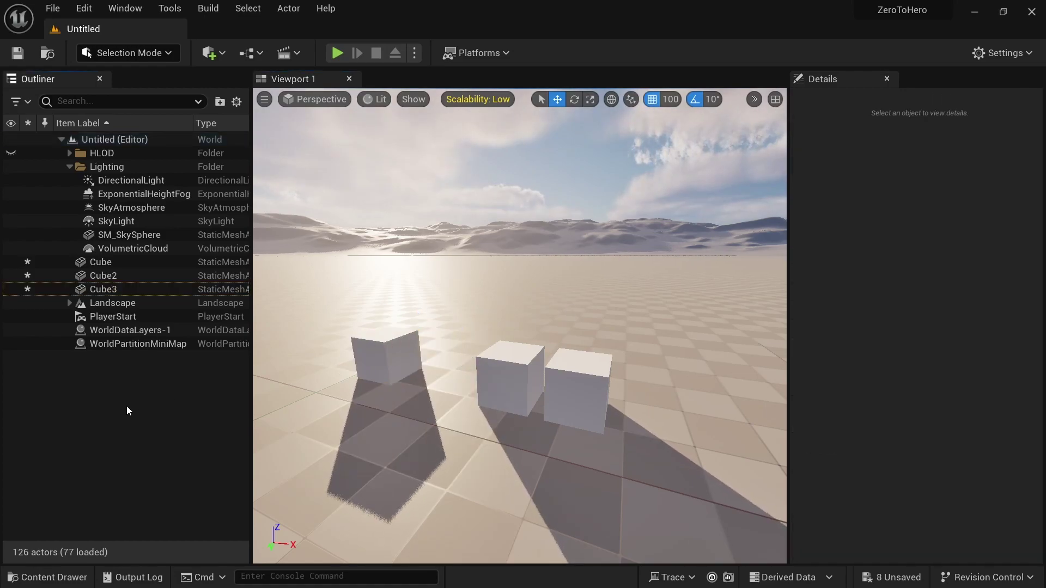
right_click(148, 385)
click(175, 414)
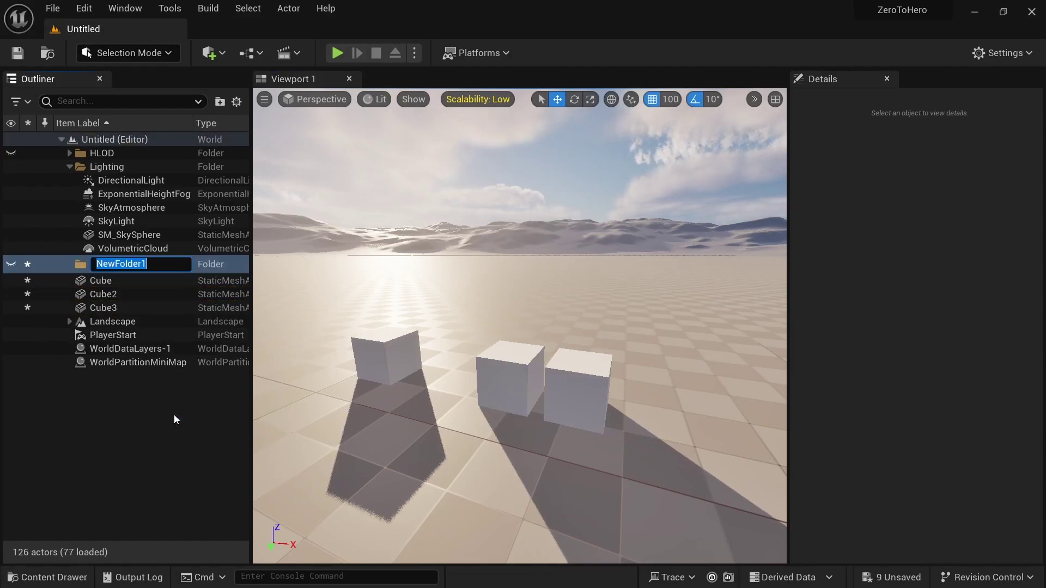
click(174, 414)
Filter the Outliner for "Cube" and toggle the first cube's visibility off and on again
click(102, 99)
text(Cube)
click(11, 153)
click(11, 153)
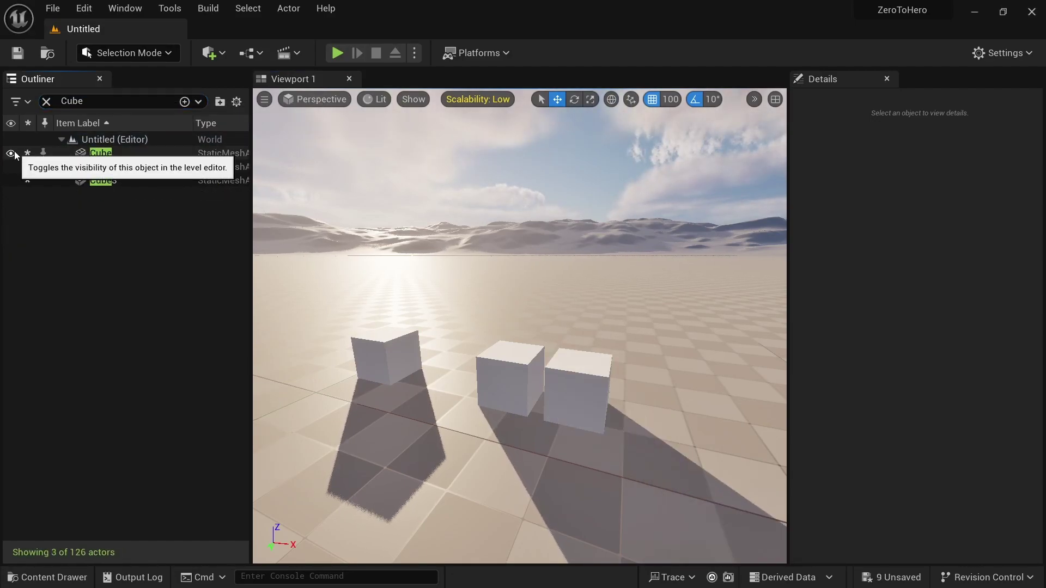
Set Cube3's X location to -901 and its X rotation to about 50.4°
click(112, 183)
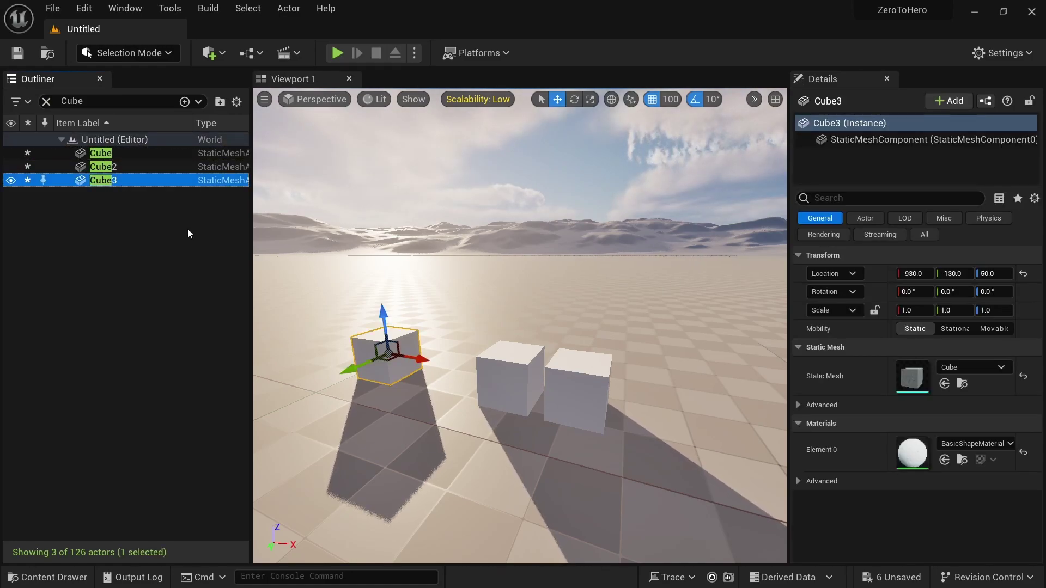
drag(911, 273, 877, 296)
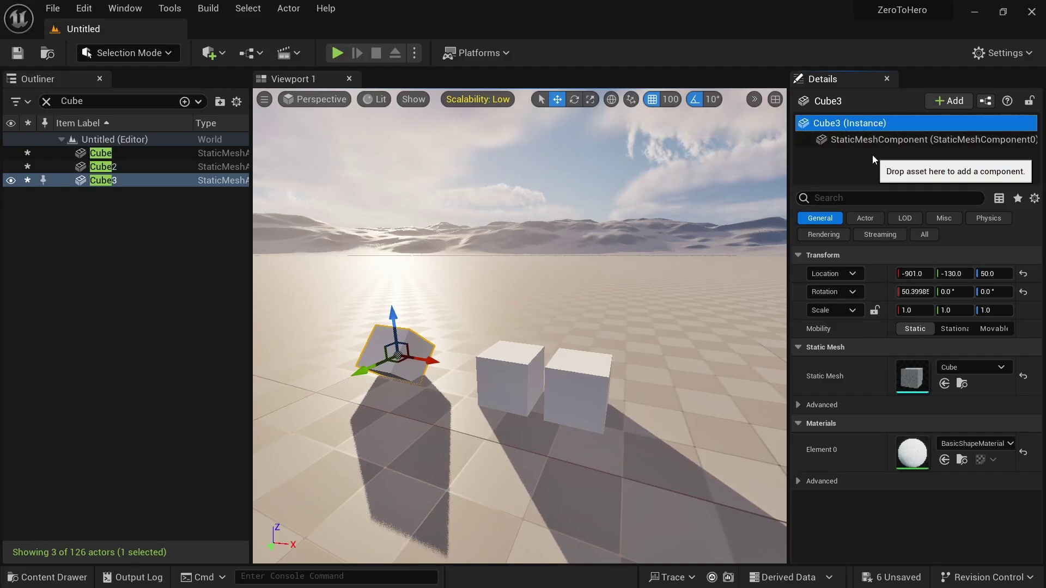
Rename Cube3 as Cube34
key(F2)
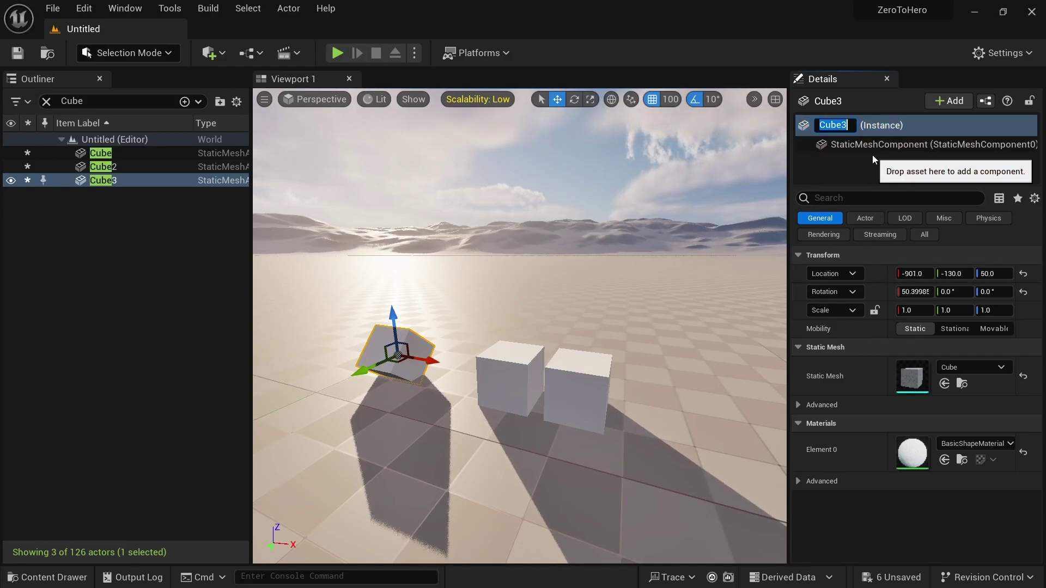
key(End)
text(4)
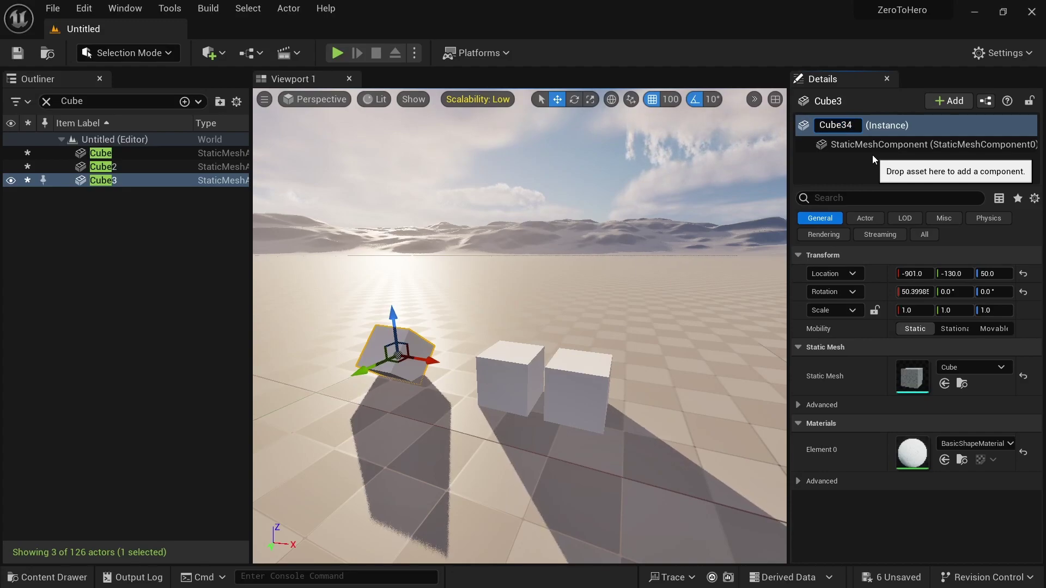
key(Return)
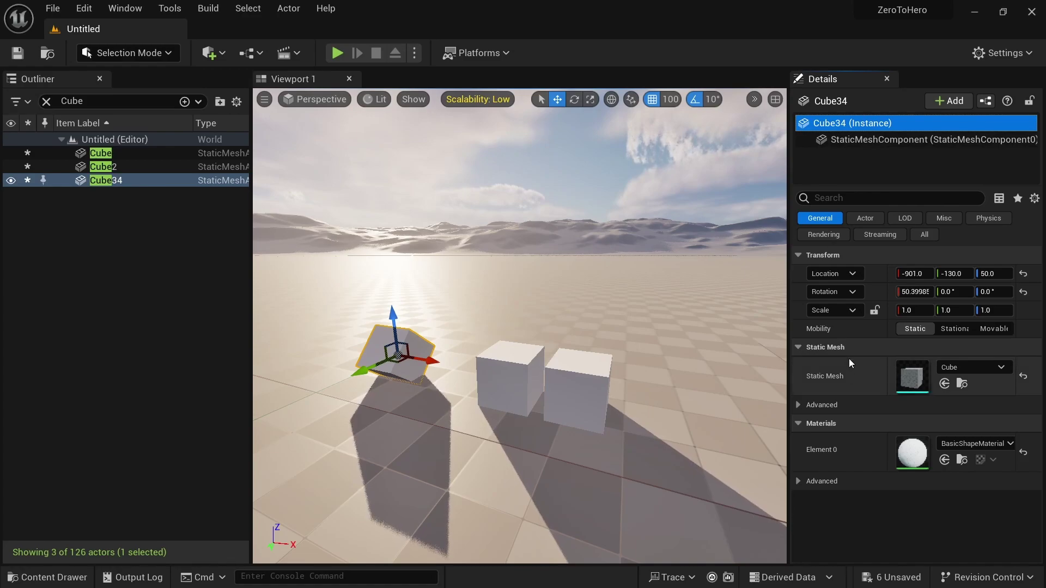
Pick a static mesh asset for Cube34 and adjust its X location and X rotation
click(974, 368)
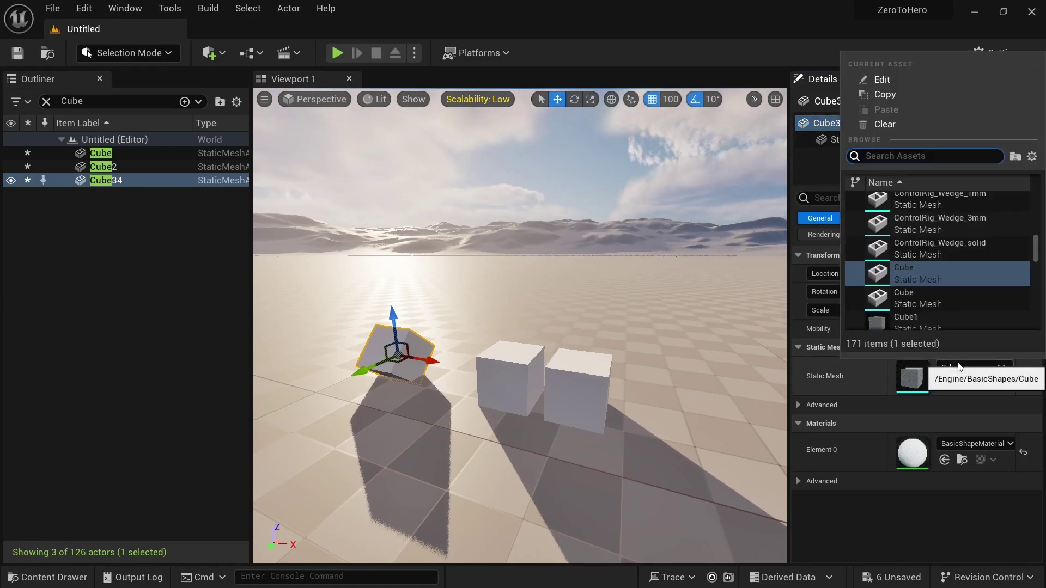
click(941, 311)
drag(915, 273, 976, 274)
drag(915, 297, 894, 297)
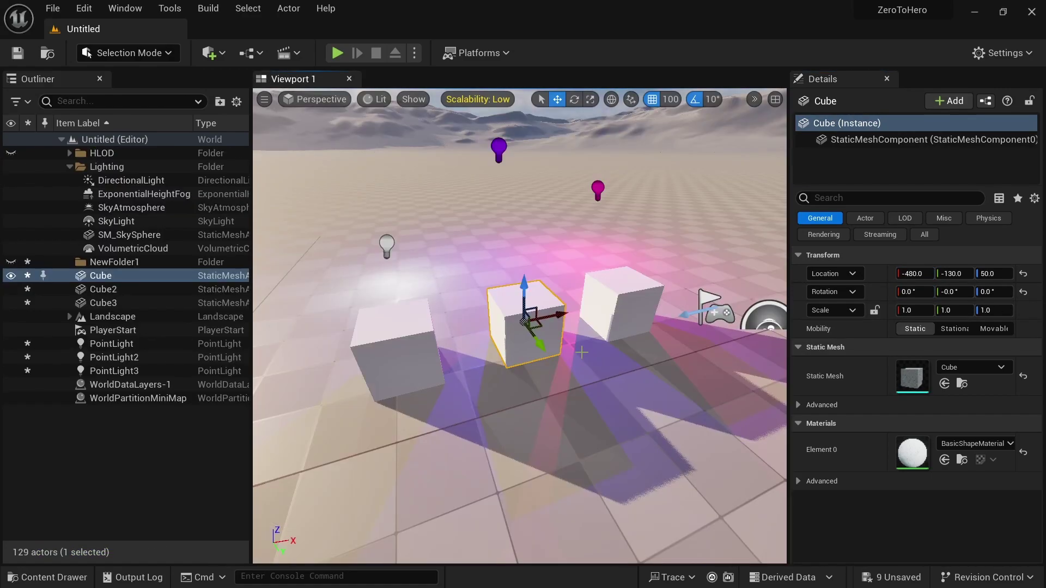
Examine the details of the cube and point light actors listed in the Outliner
click(113, 303)
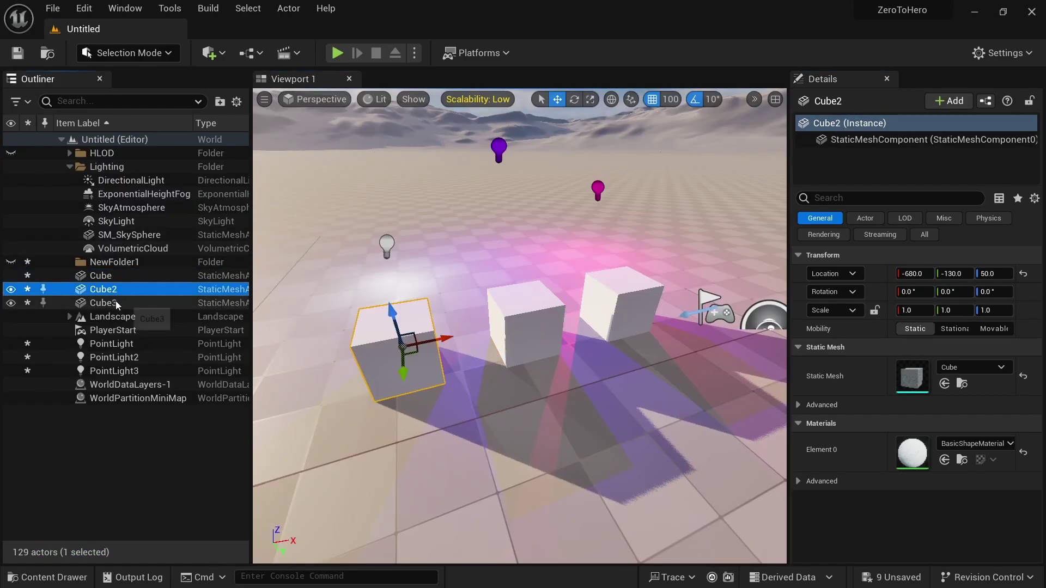
click(115, 344)
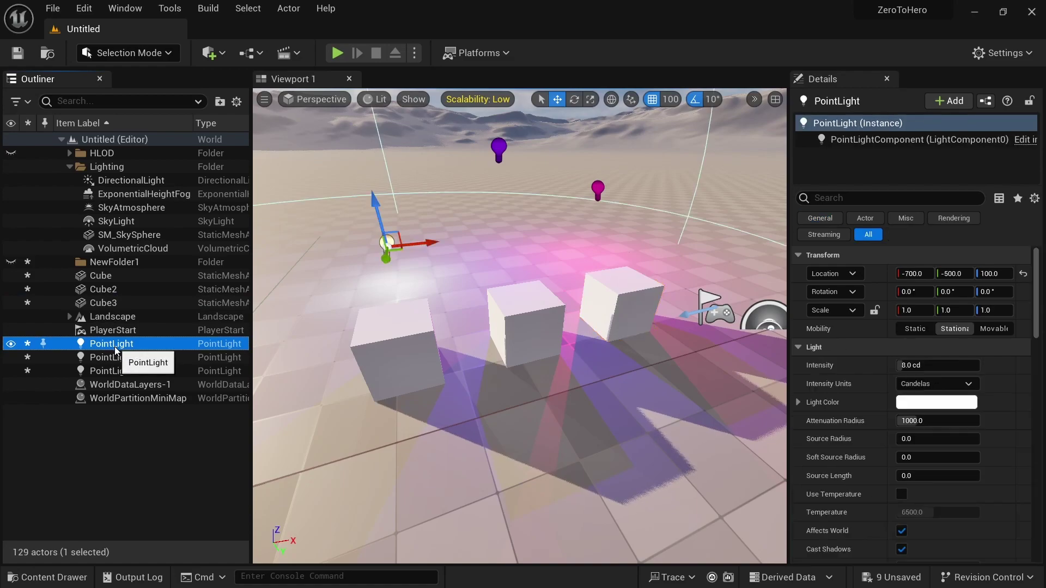
click(114, 358)
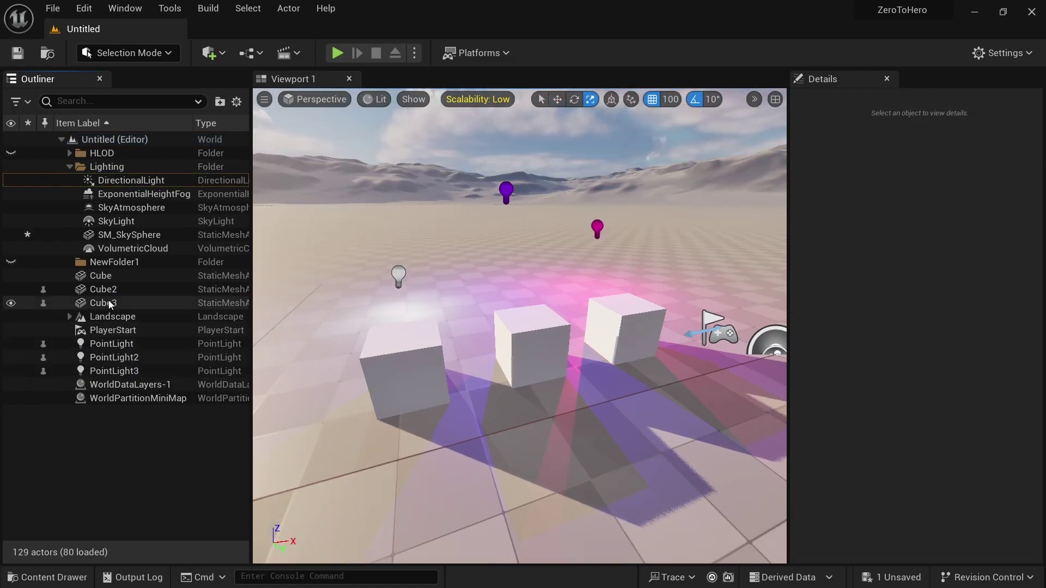
Set Cube3's X location to -268, X rotation to about 108° and X scale to 1.025, then switch to the move gizmo
click(115, 303)
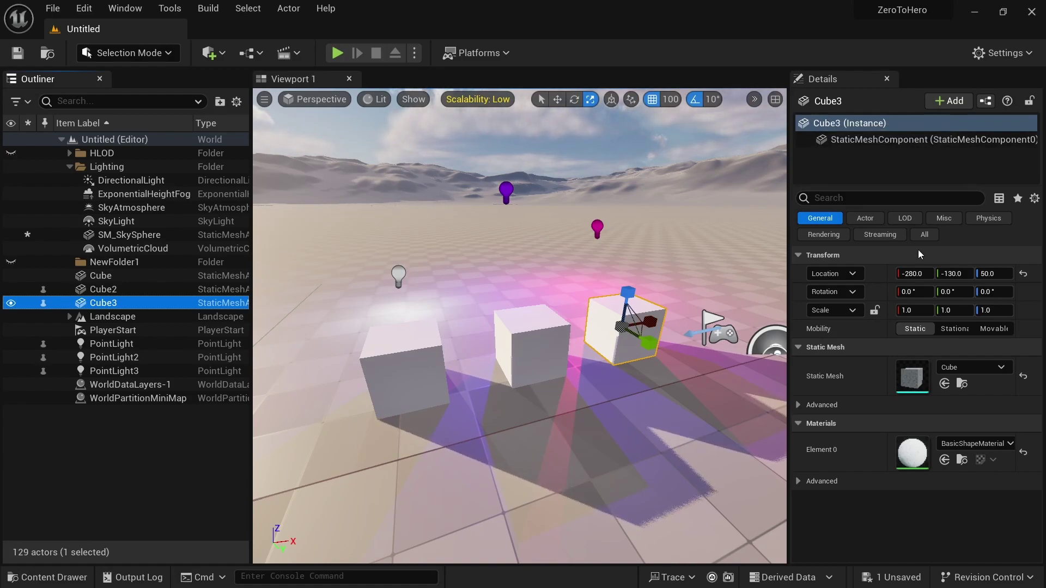
click(915, 274)
drag(915, 273, 919, 310)
key(w)
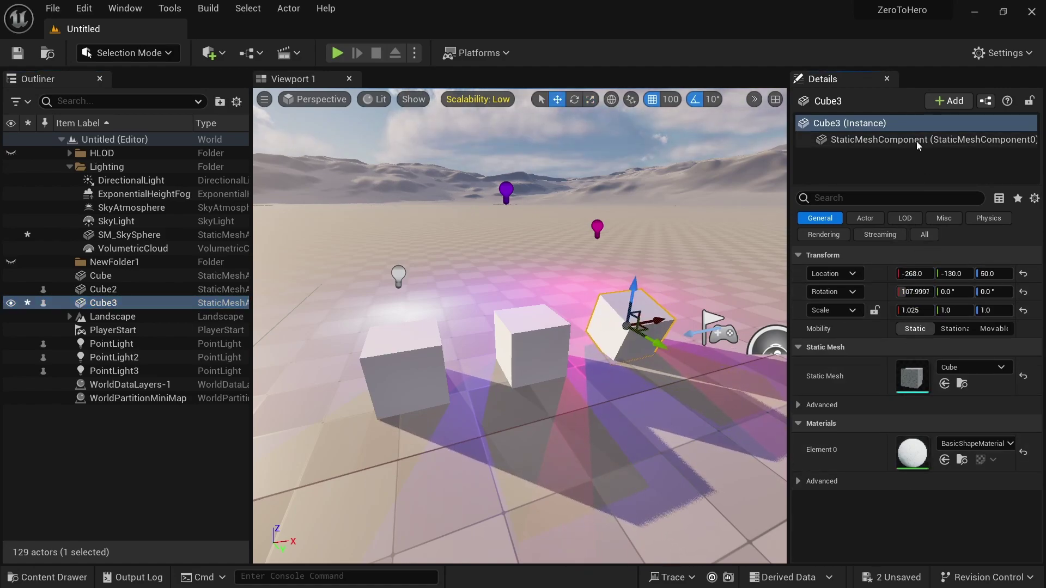
Change the static mesh of Cube3's StaticMeshComponent to Cylinder
click(894, 140)
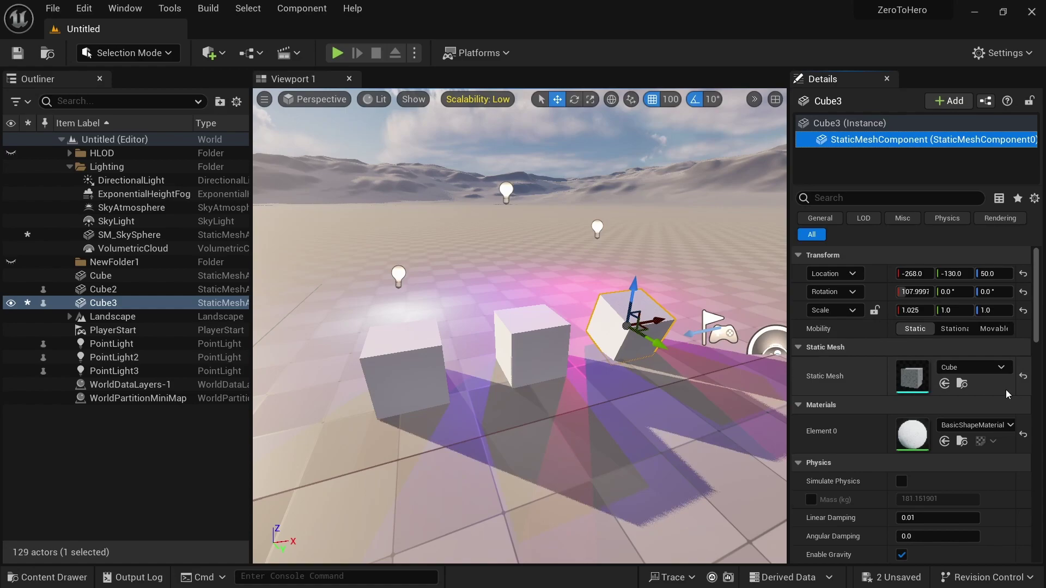
click(977, 372)
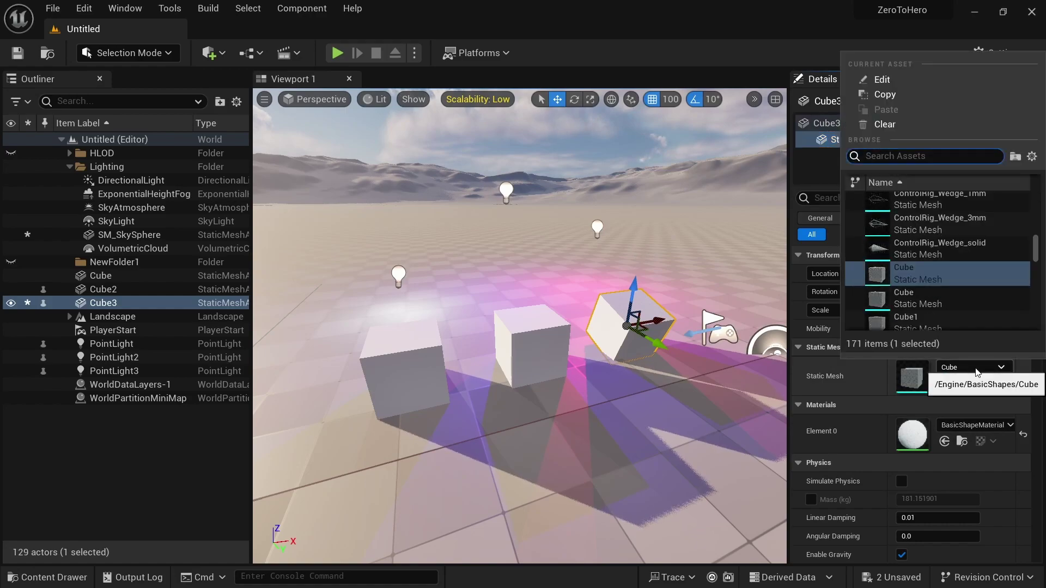
scroll(957, 296, down, 3)
click(922, 224)
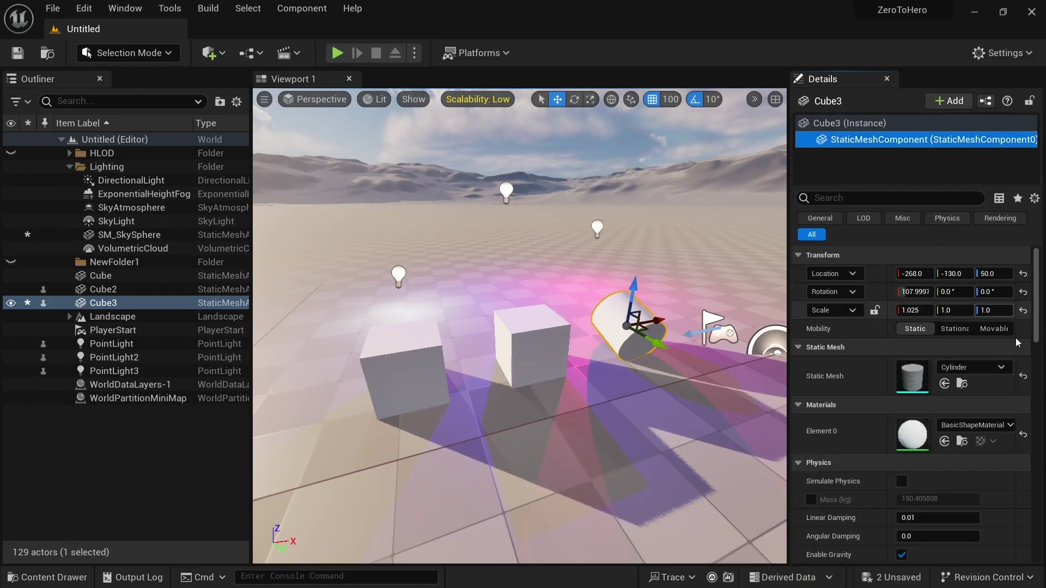
Add a Static Mesh component to Cube3, assign it the ArcadeEditorSphere mesh and move it to about Y -190, Z -62
click(948, 102)
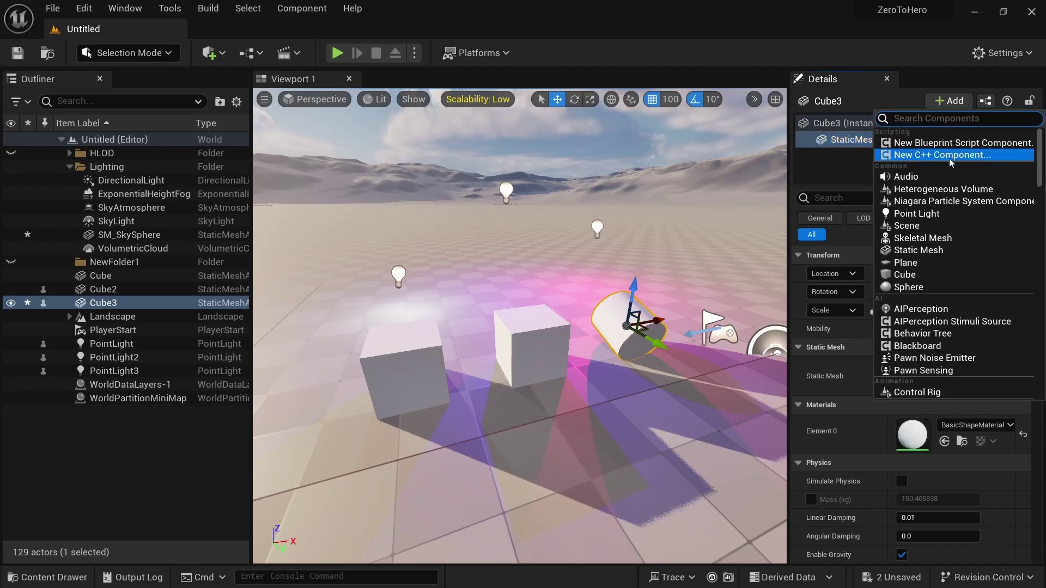
click(941, 251)
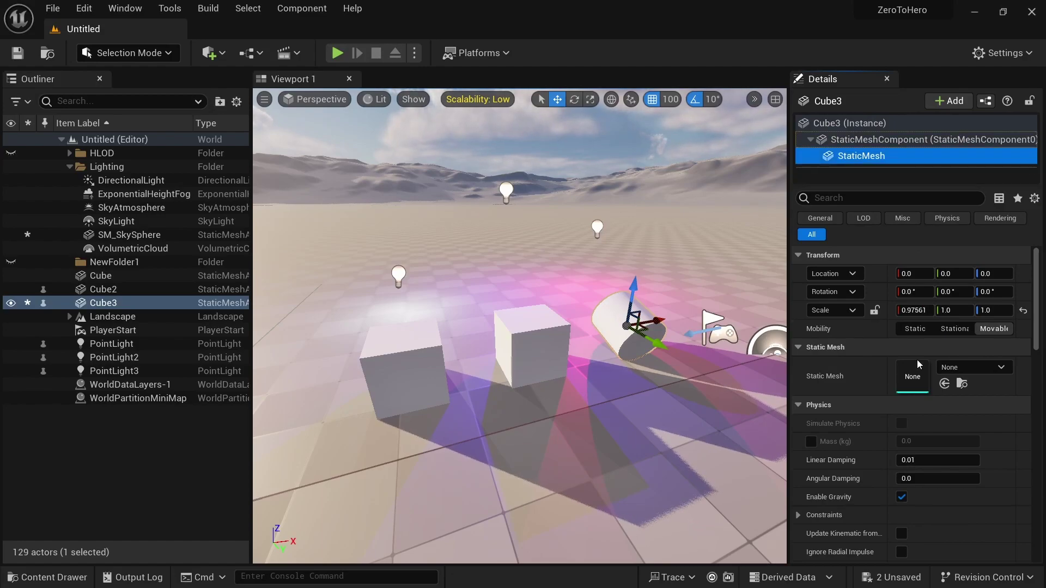
click(946, 369)
click(940, 276)
drag(635, 291, 457, 147)
alt+drag(654, 390, 463, 388)
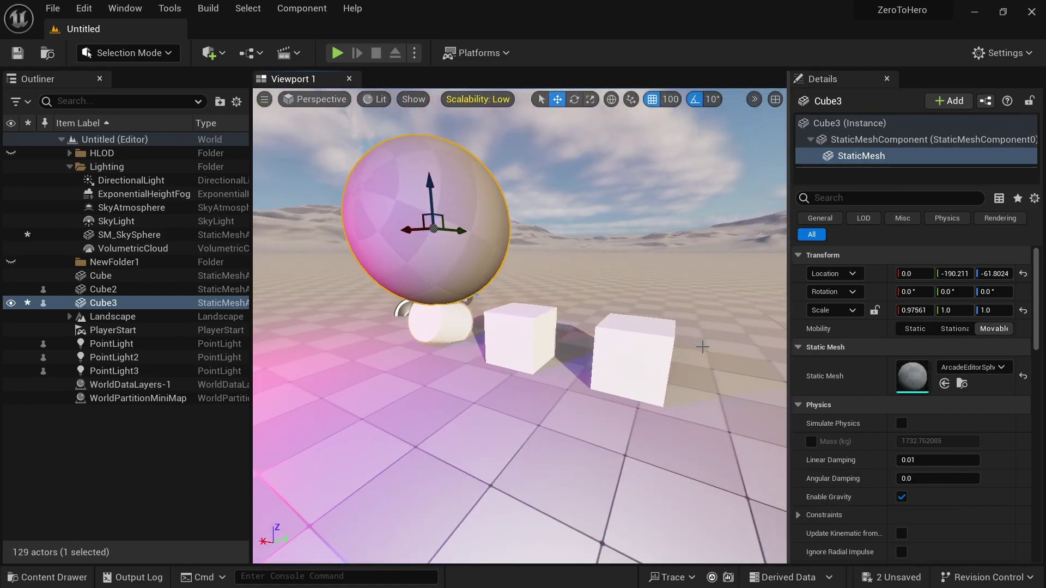
Search the sphere component's details for "materia"
click(851, 240)
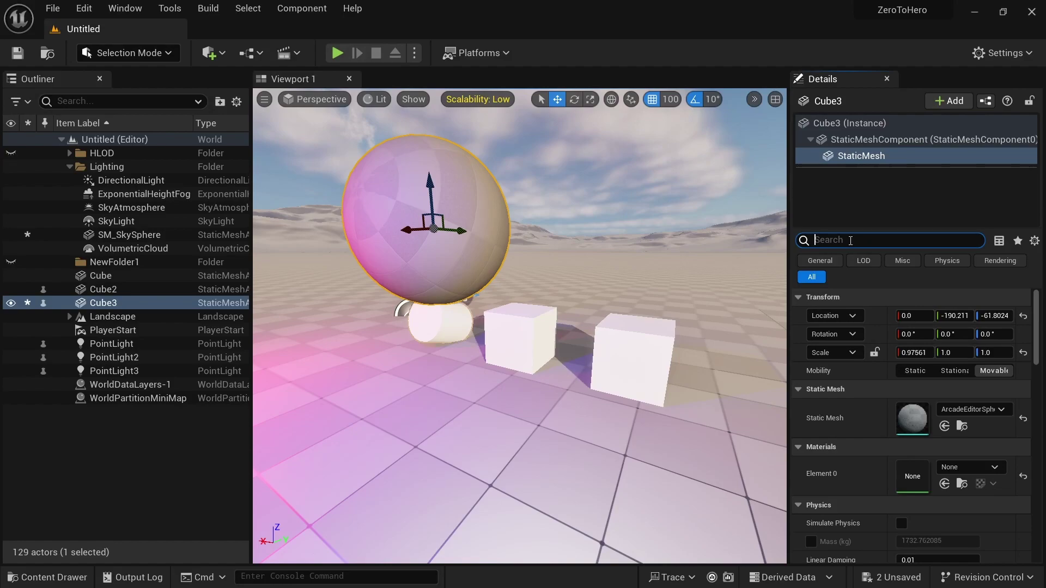
text(materia)
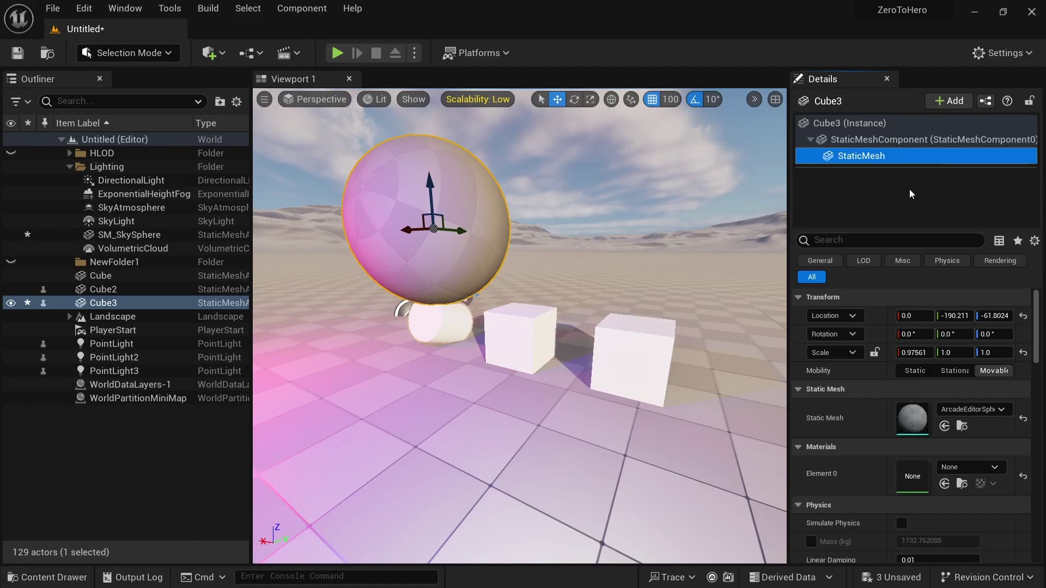
Convert Cube3 into Cube3_Blueprint as a new subclass of StaticMeshActor, view it in the Blueprint editor and close that editor
click(986, 101)
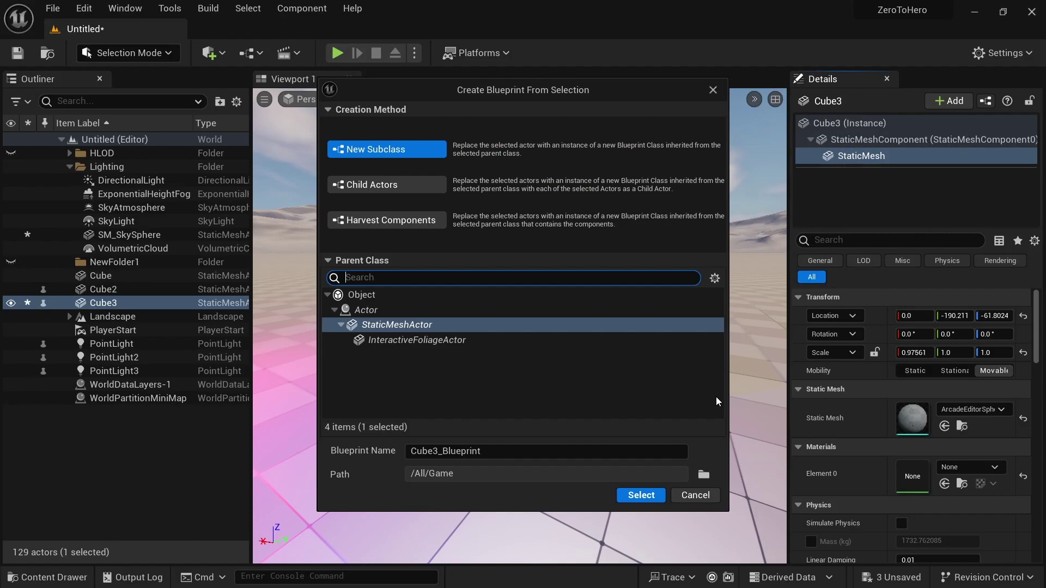
click(641, 496)
alt+drag(658, 361, 562, 354)
scroll(658, 360, down, 5)
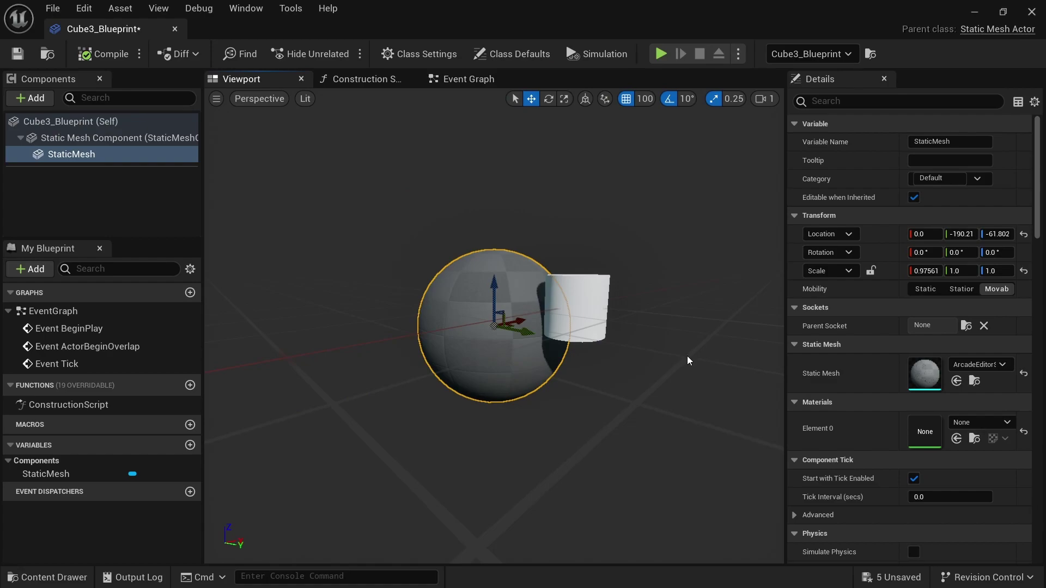
click(175, 29)
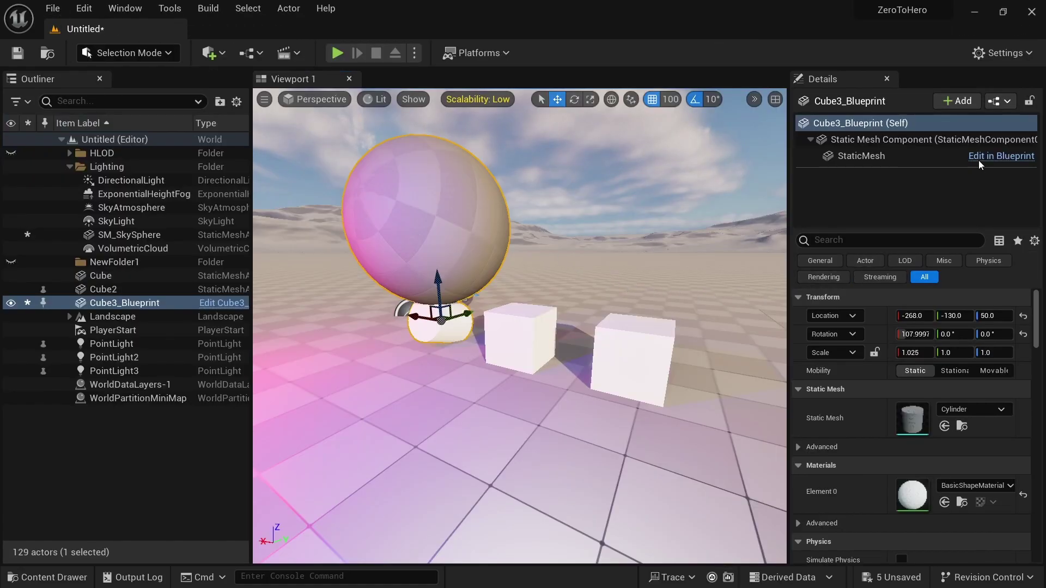
Apply the instance changes of Cube3_Blueprint to its Blueprint
click(999, 101)
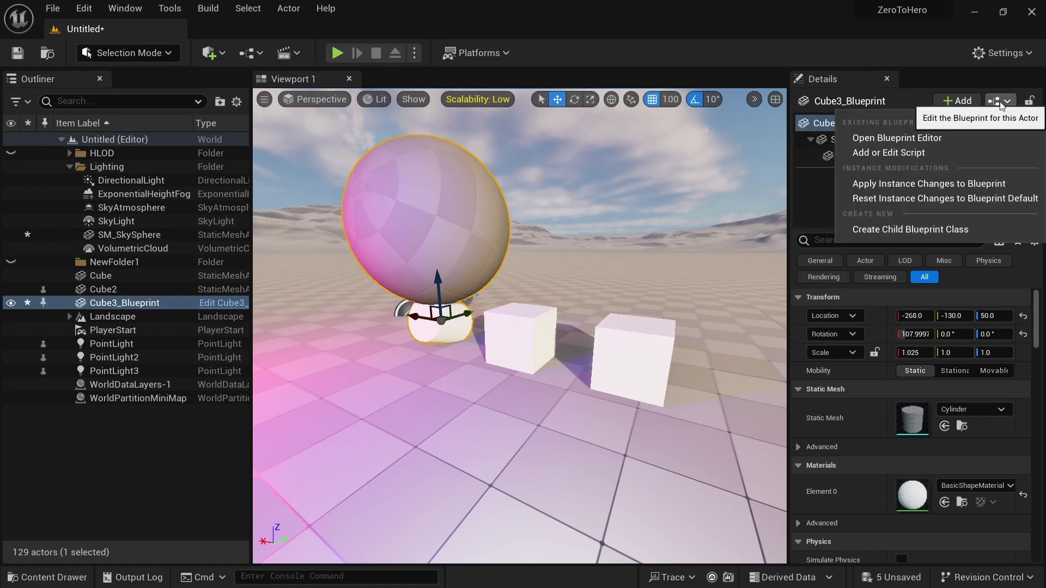
click(980, 185)
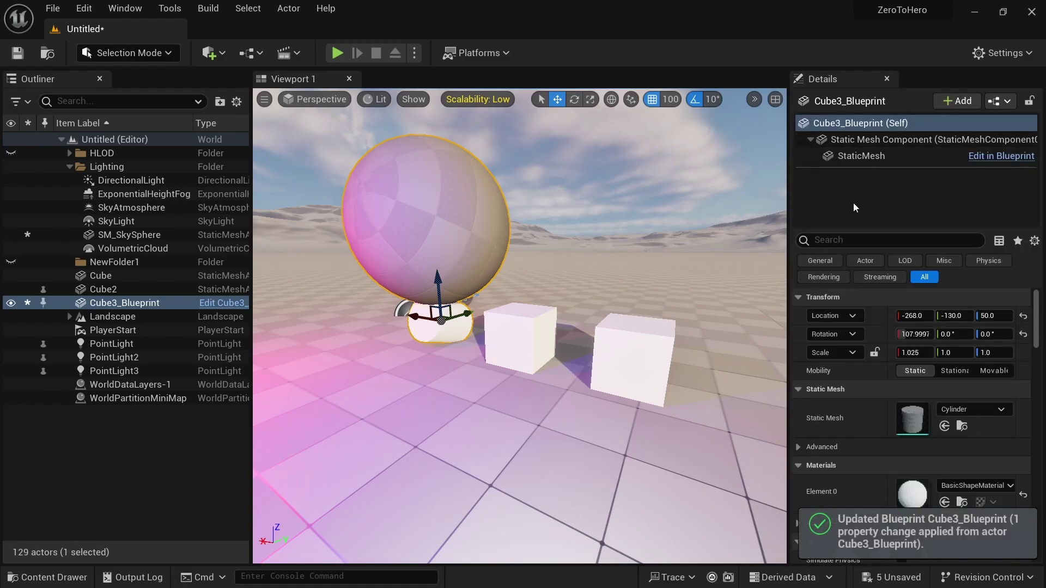
click(897, 205)
Open the Content Drawer and examine its options for adding assets and importing files, cancelling the import
click(53, 579)
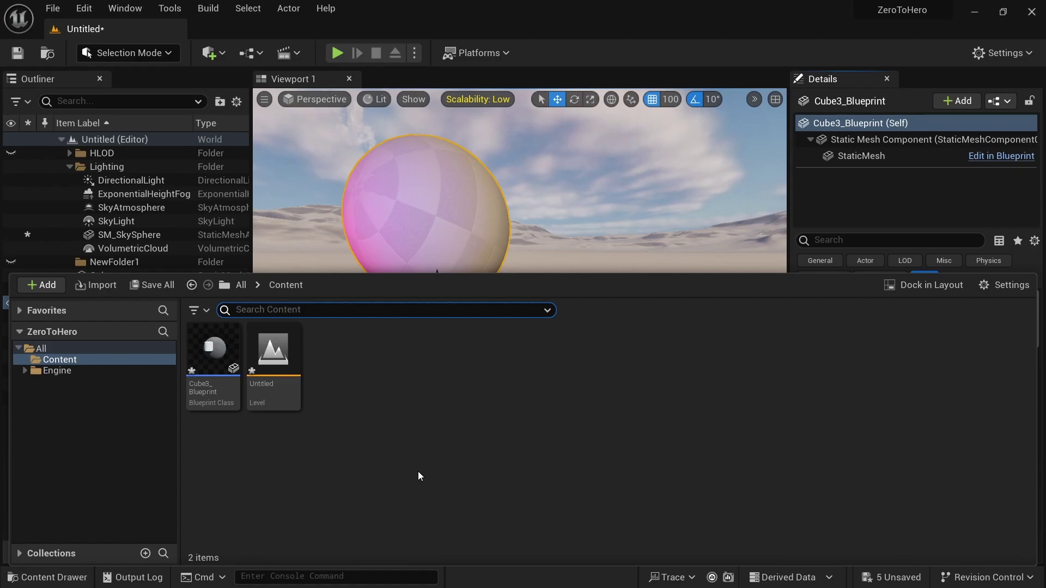
click(43, 285)
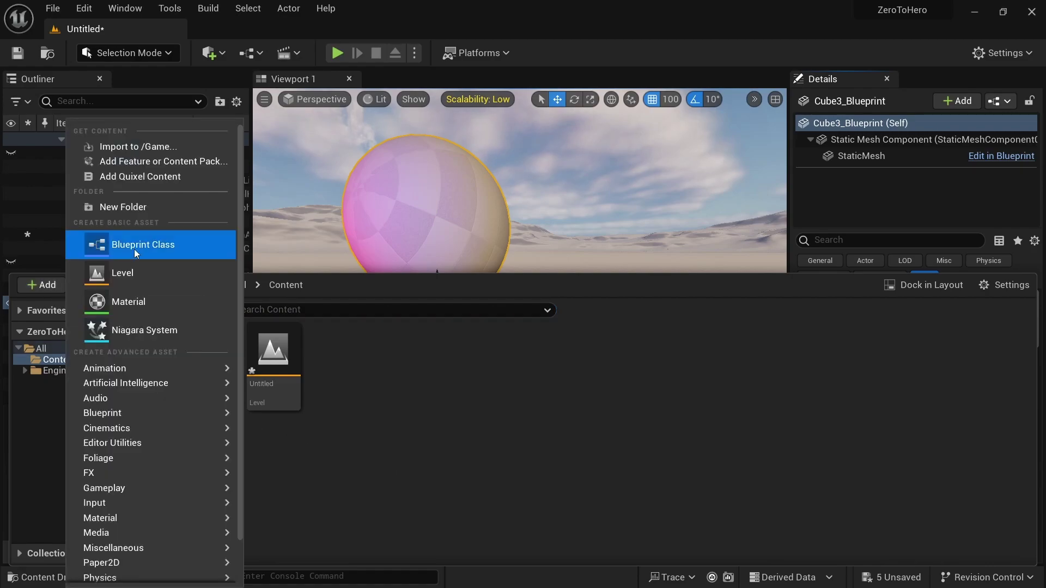
click(423, 423)
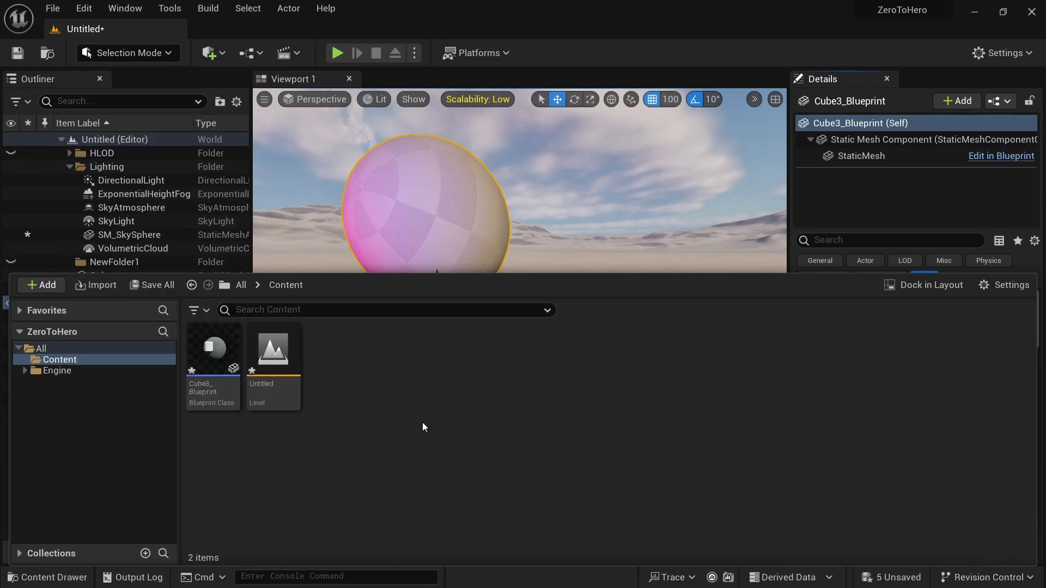
click(98, 285)
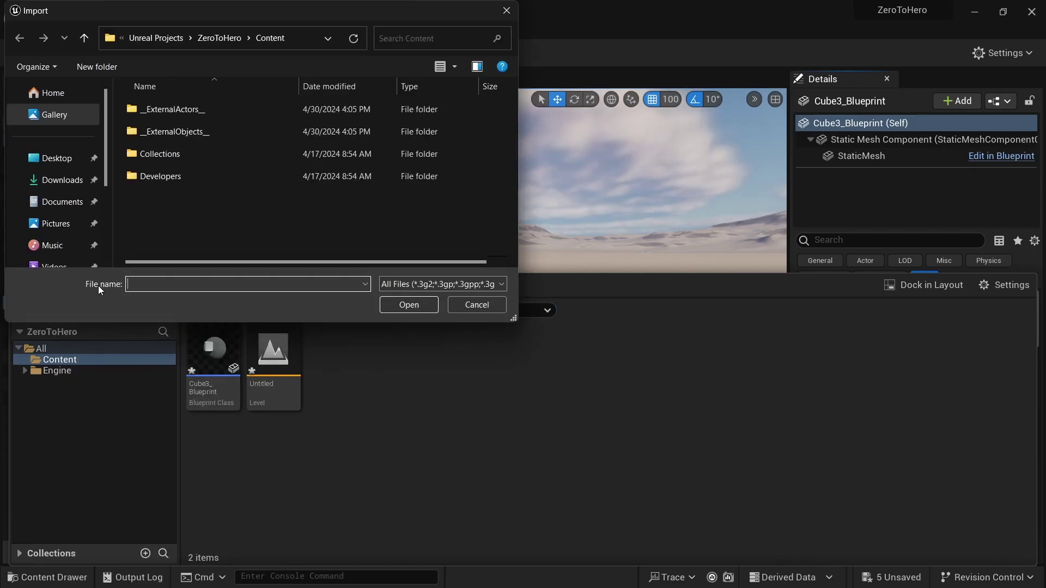
click(477, 305)
right_click(415, 357)
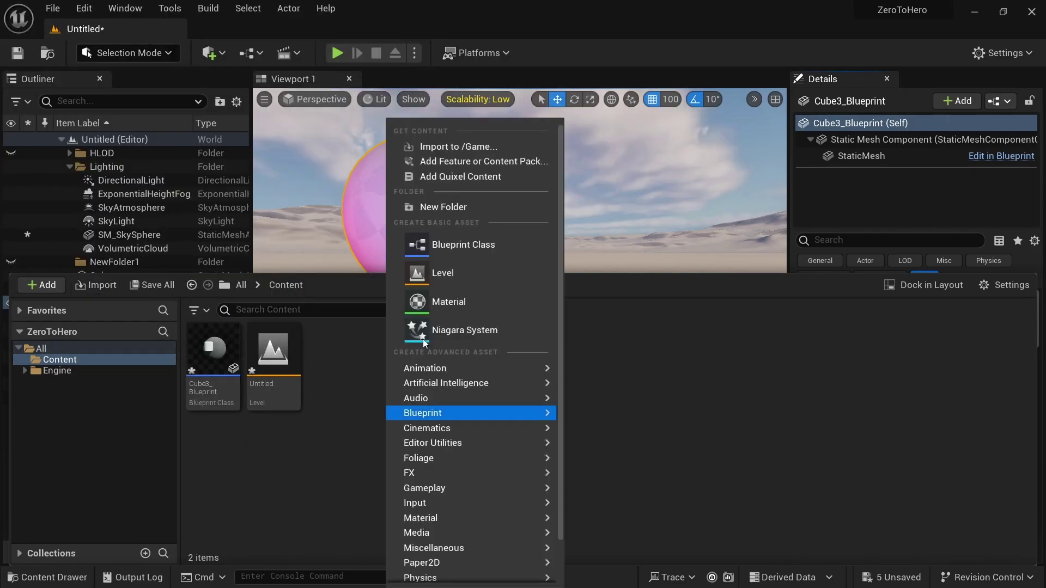
click(461, 206)
click(414, 413)
drag(328, 364, 221, 361)
click(302, 360)
drag(301, 360, 227, 371)
click(243, 381)
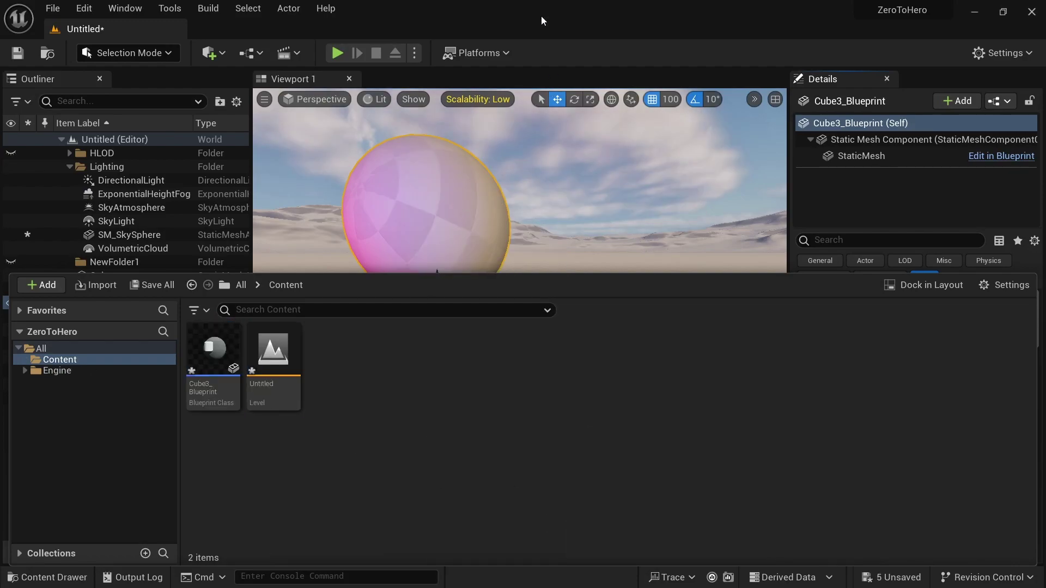
Close the Content Drawer and save the current level
click(882, 206)
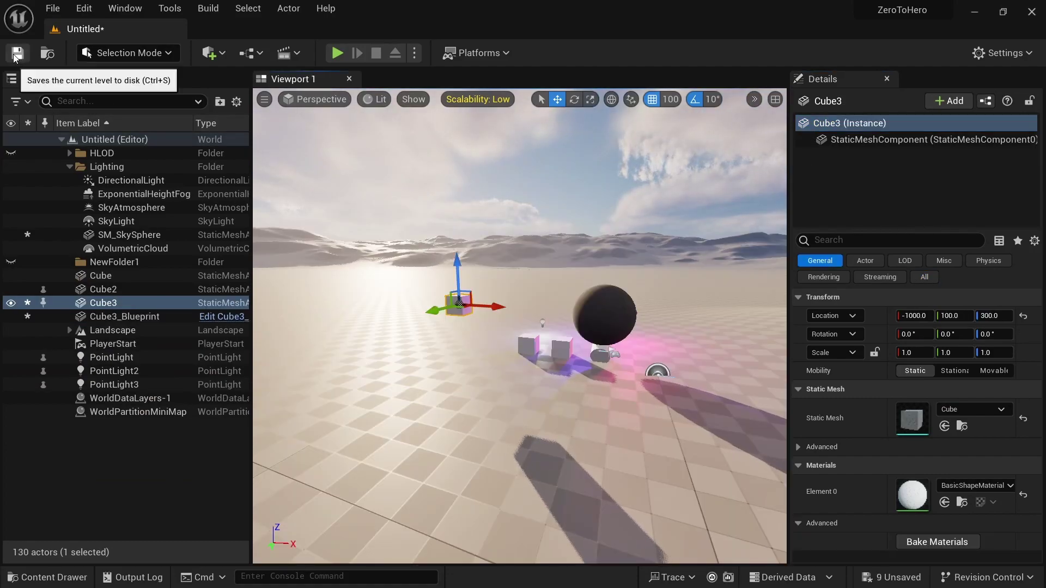
click(15, 56)
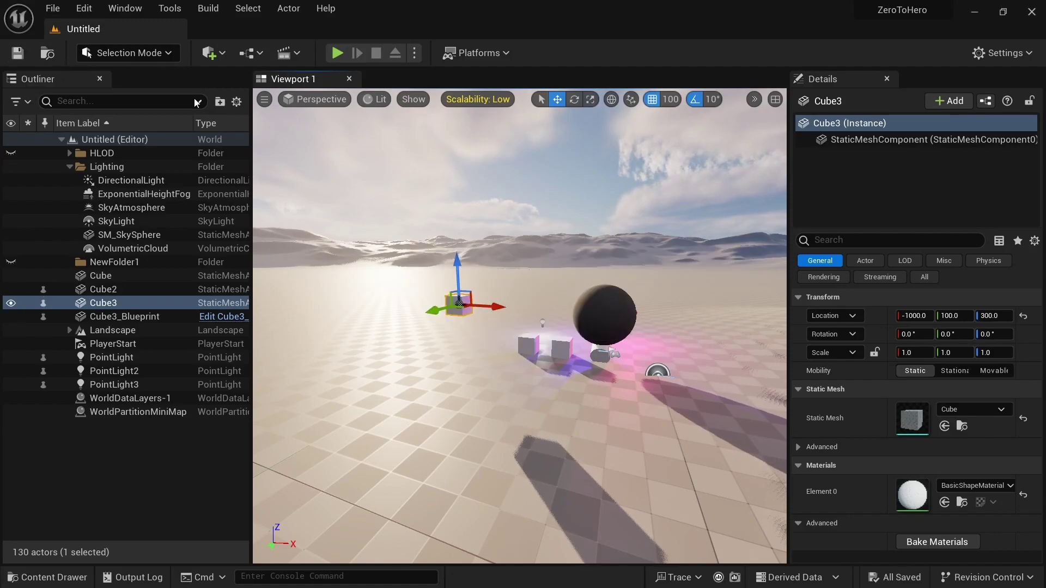
Sculpt a hill behind the cubes in Landscape mode with brush size 2048 and tool strength 0.3, and return to Selection mode
click(157, 54)
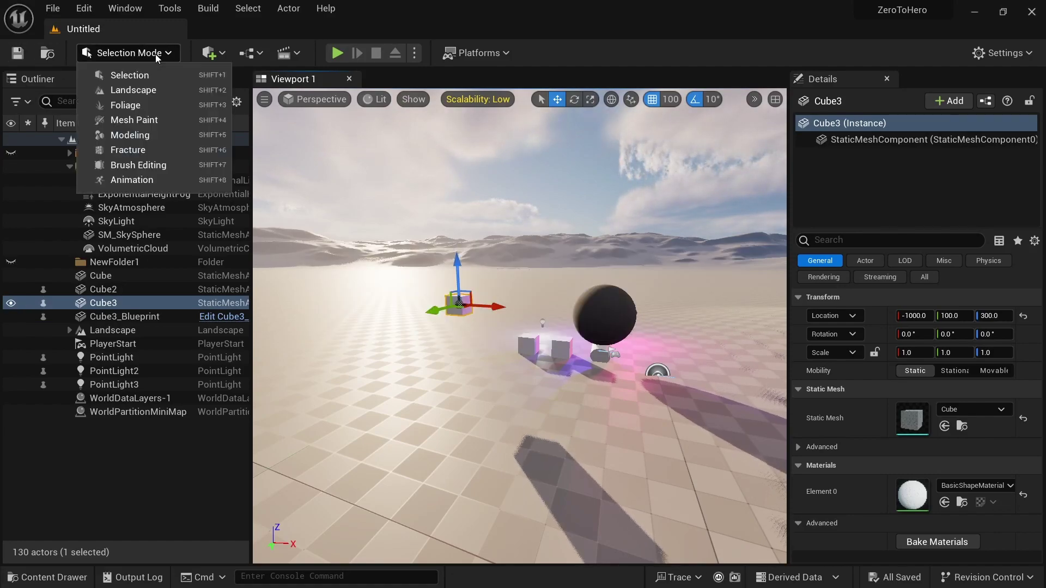
click(148, 90)
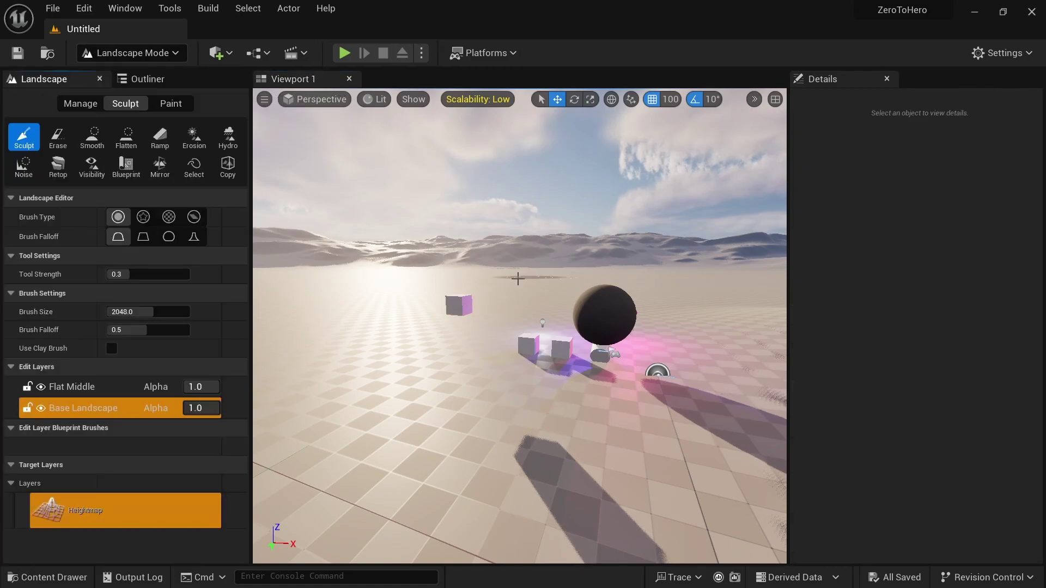
click(407, 297)
click(133, 53)
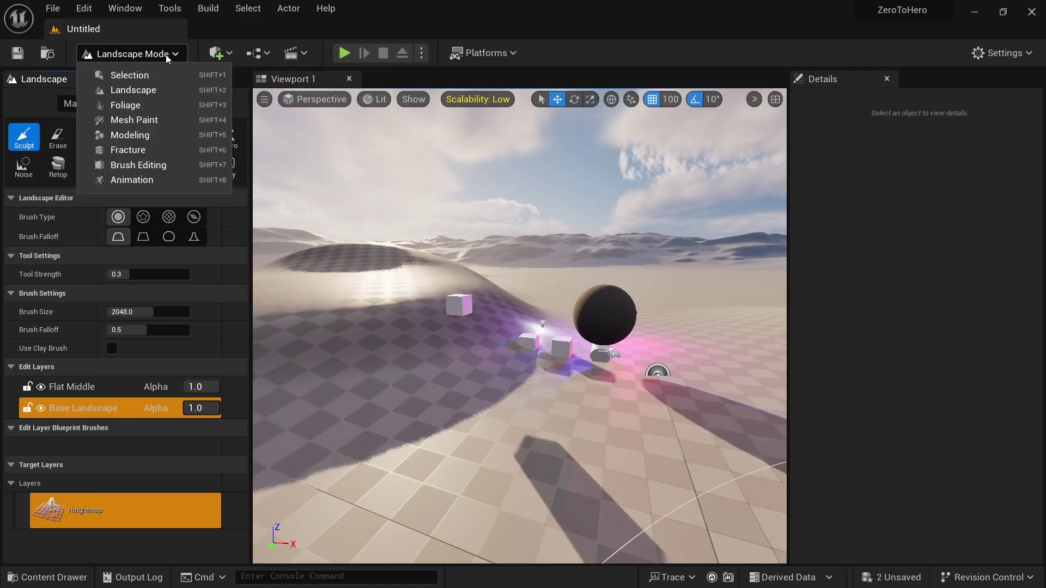
click(147, 76)
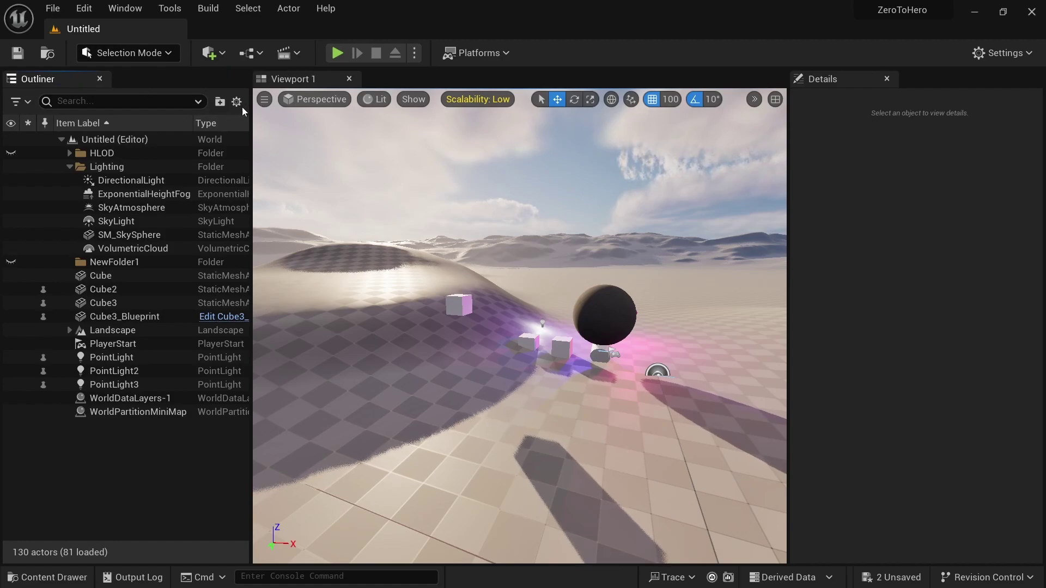
Place a cube shape on the open ground in front of the sphere, at location -200, 500, 0
click(224, 60)
mouse_move(267, 165)
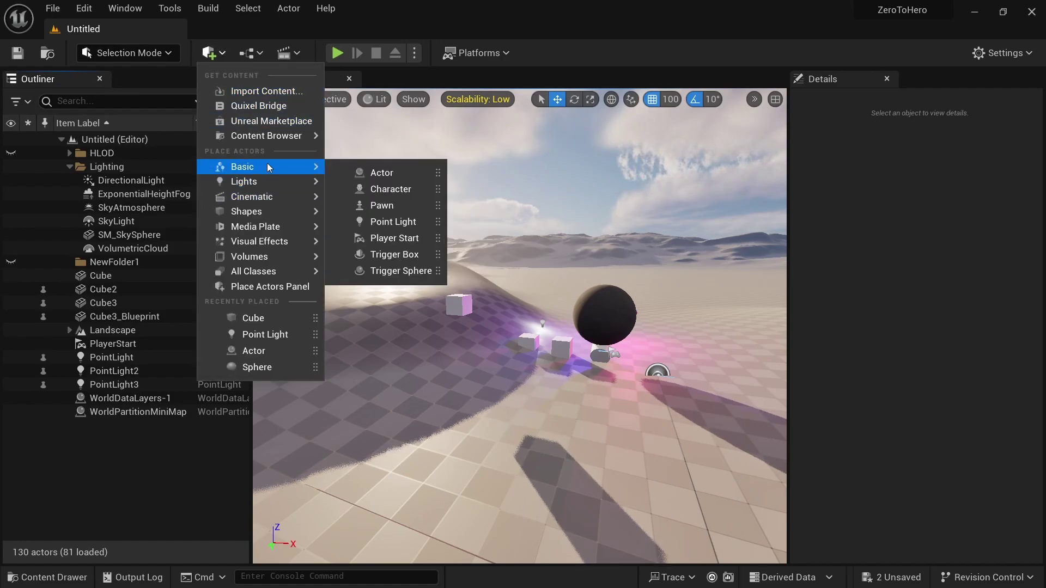
mouse_move(246, 211)
drag(373, 215, 609, 427)
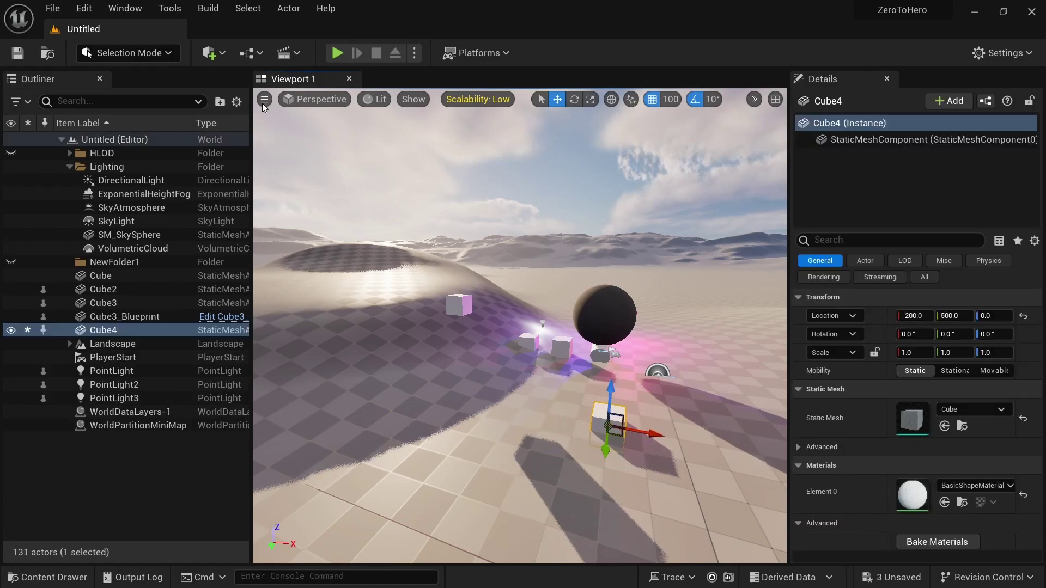
Examine the Blueprint commands and the list of existing Blueprint classes that can be opened
click(255, 54)
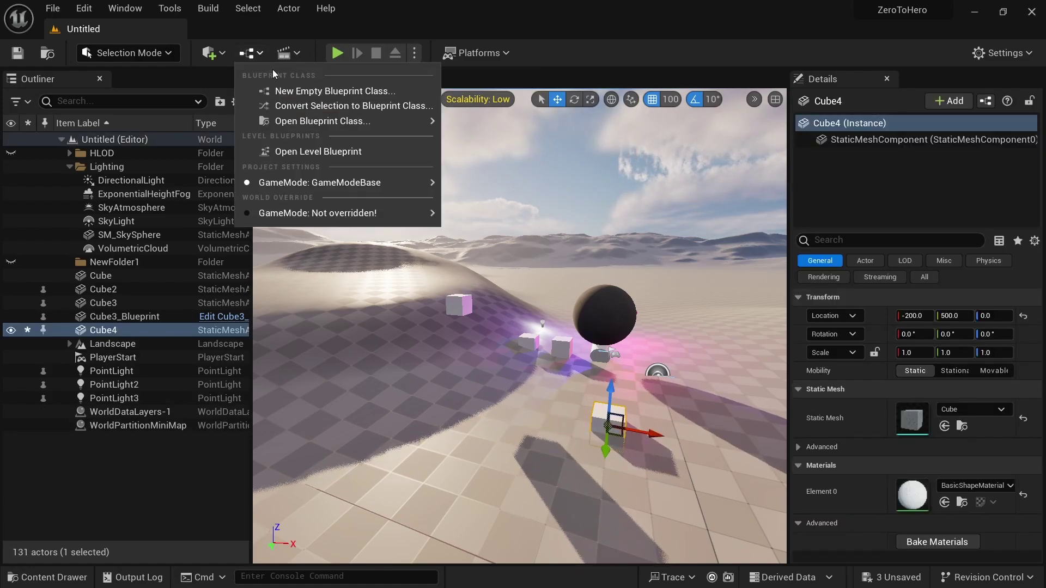
mouse_move(367, 119)
scroll(562, 220, down, 5)
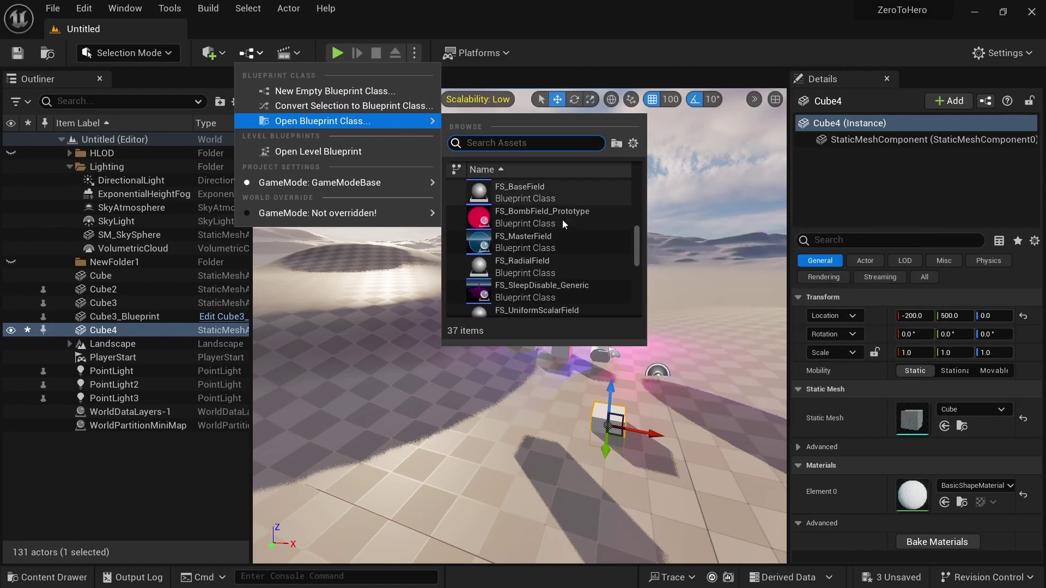
click(251, 30)
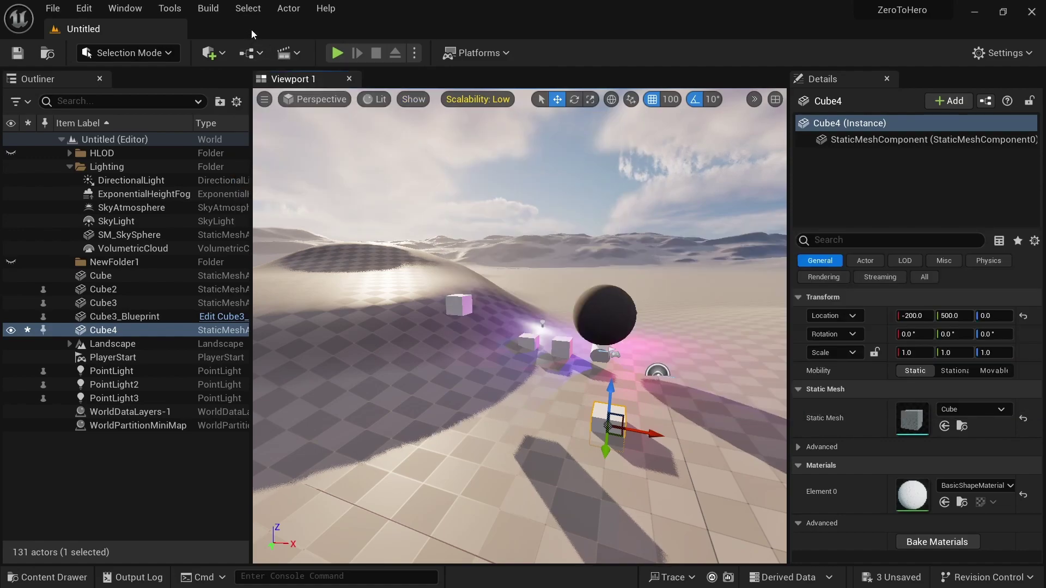
Play the level in the viewport, fly around the cubes and hill, and release the mouse cursor from the game
click(341, 54)
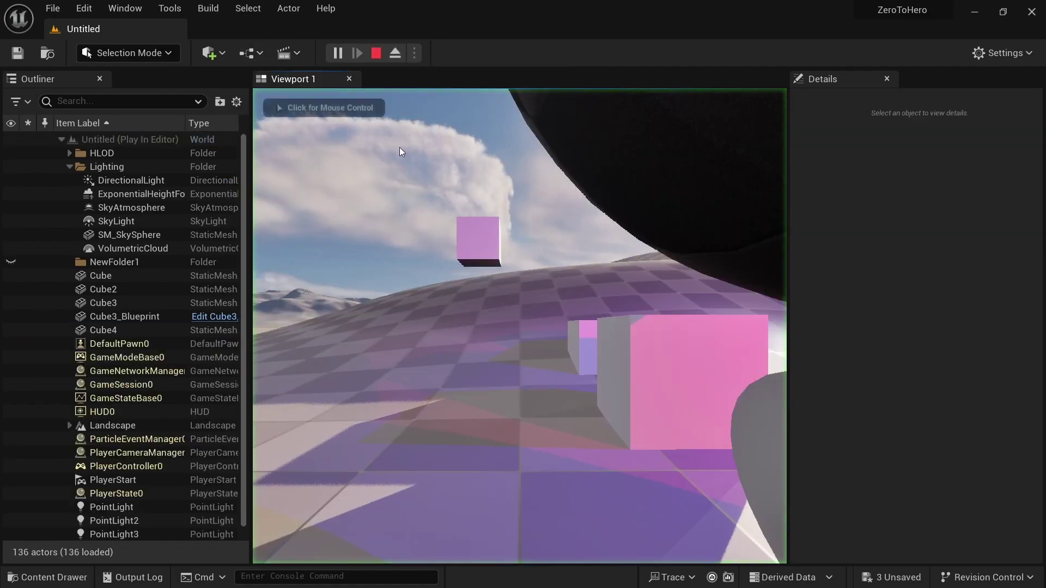
click(592, 289)
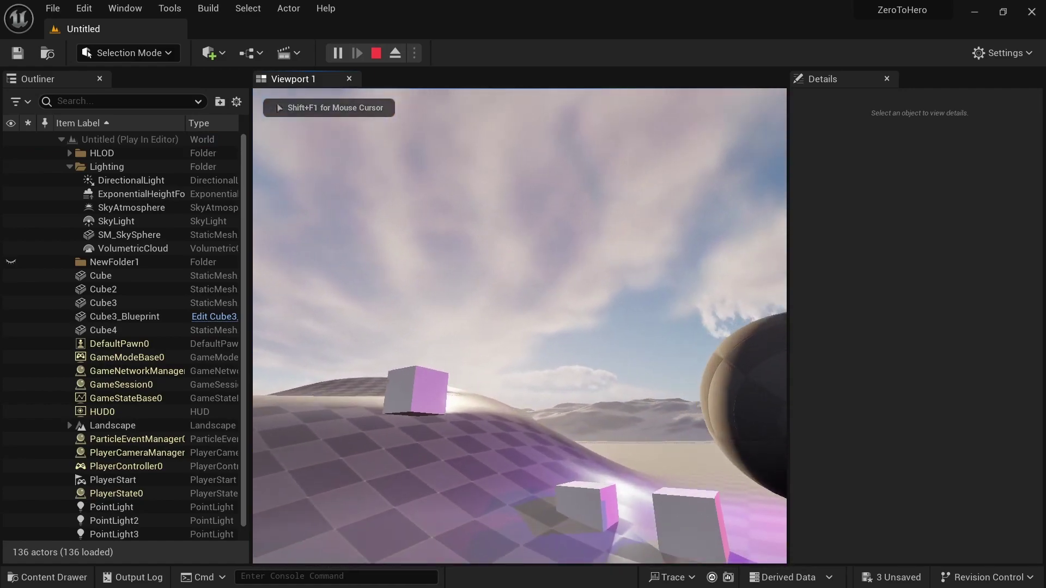
key(s)
key(w)
key(d)
key(w)
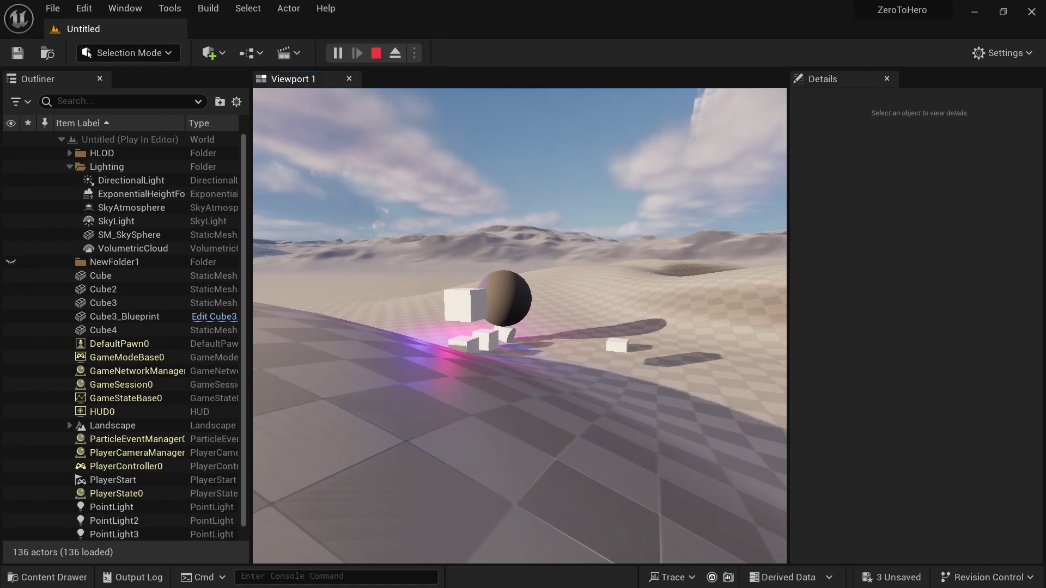
key(shift+F1)
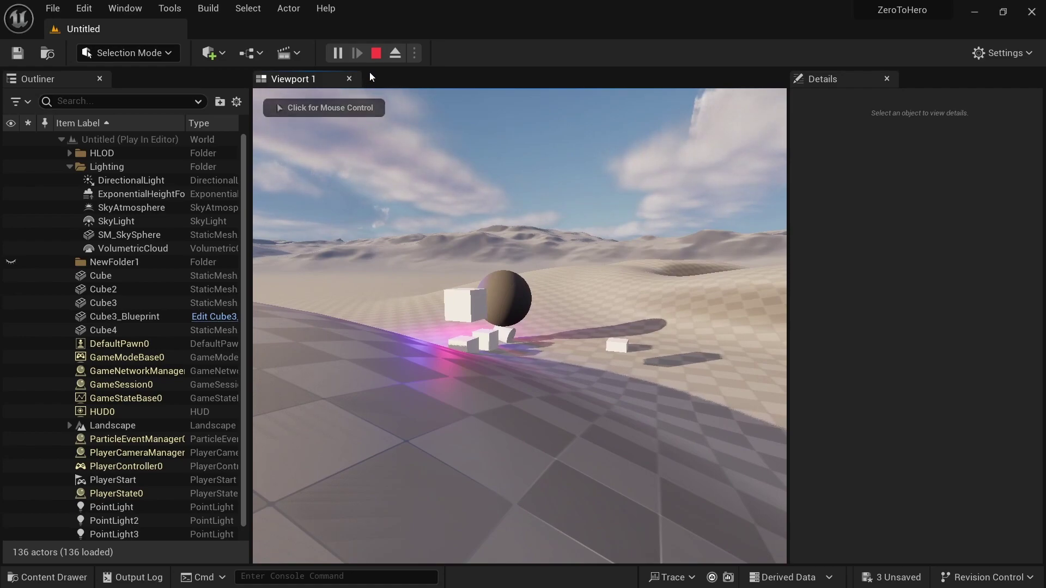